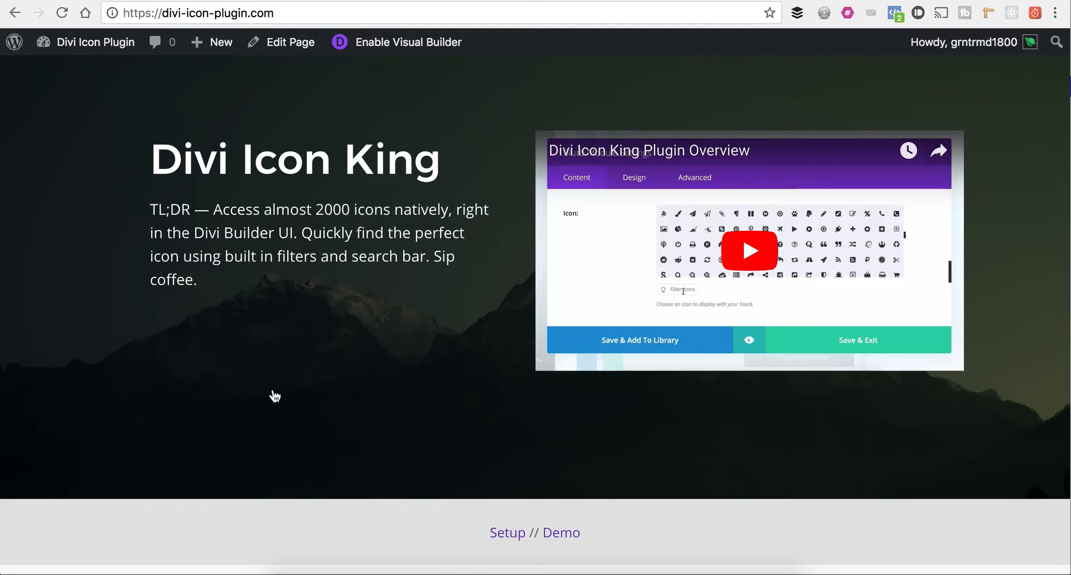
Review the landing page's icon set overview and the Built in Filters section
scroll(274, 378, "down", 6)
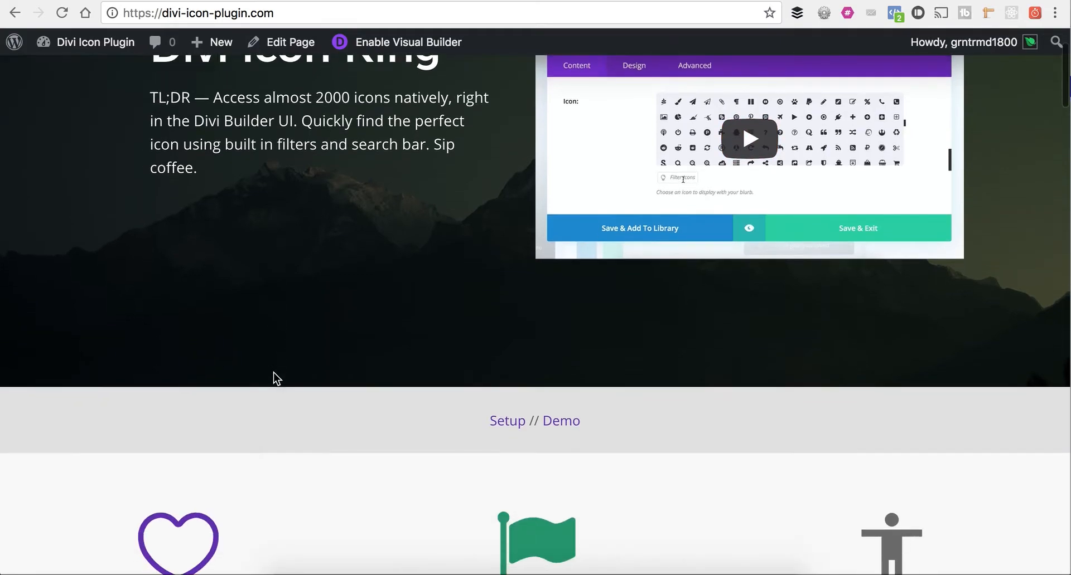
scroll(273, 372, "down", 2)
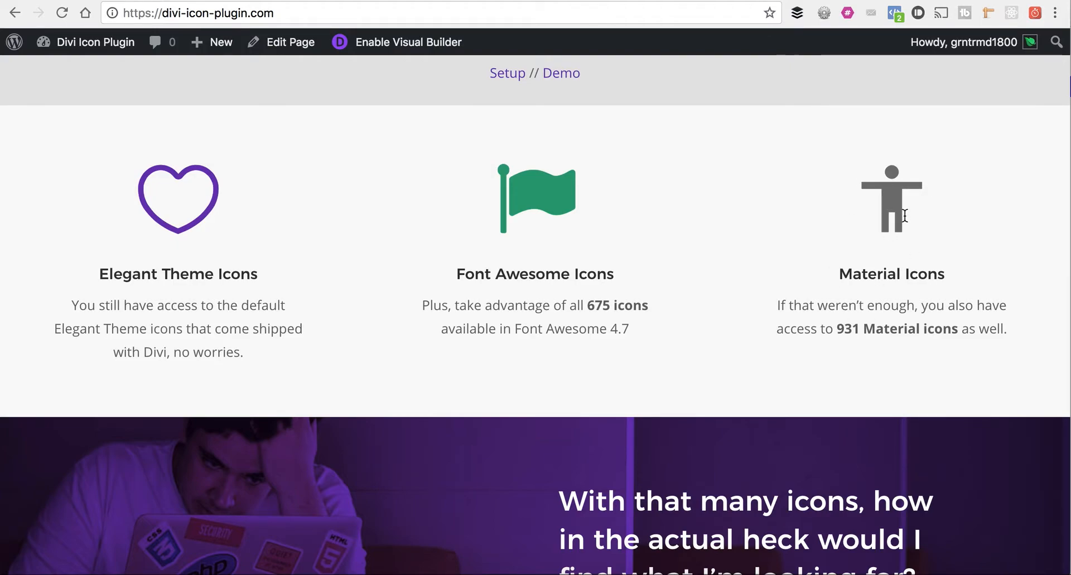
scroll(904, 216, "down", 2)
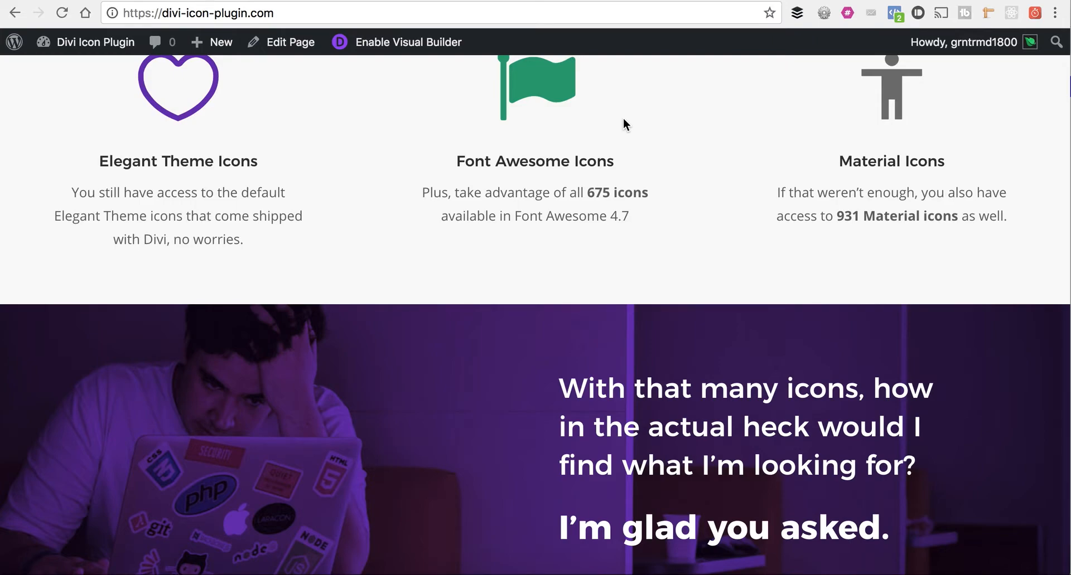
scroll(623, 118, "down", 3)
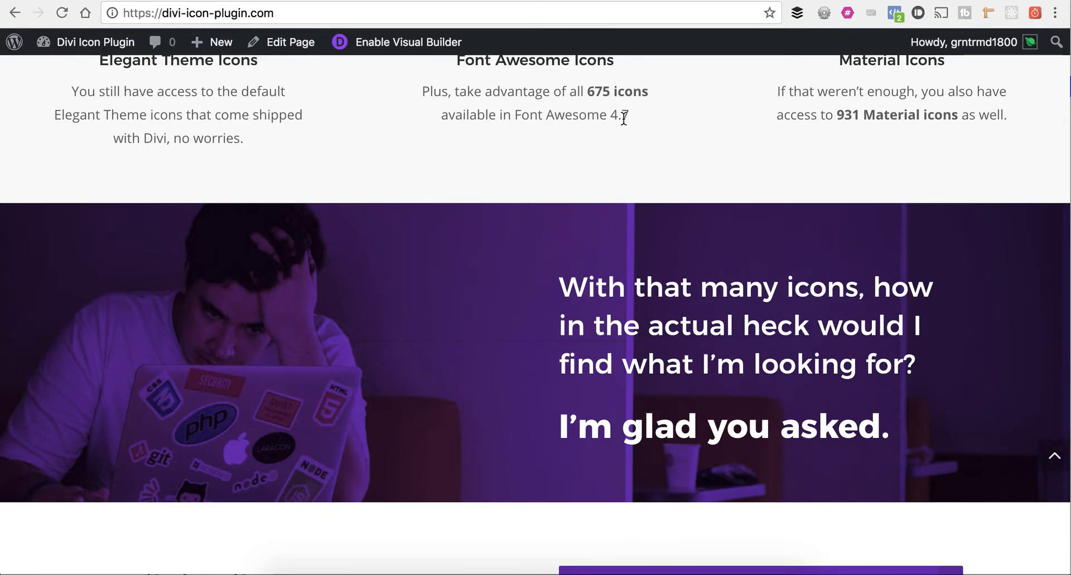
scroll(623, 119, "down", 3)
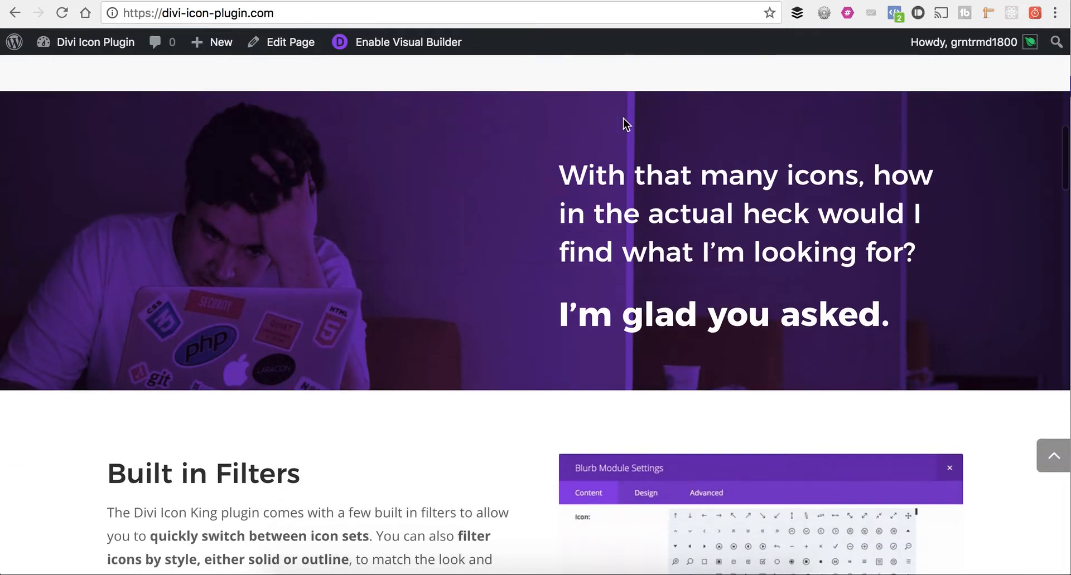
scroll(623, 118, "down", 5)
scroll(369, 235, "down", 1)
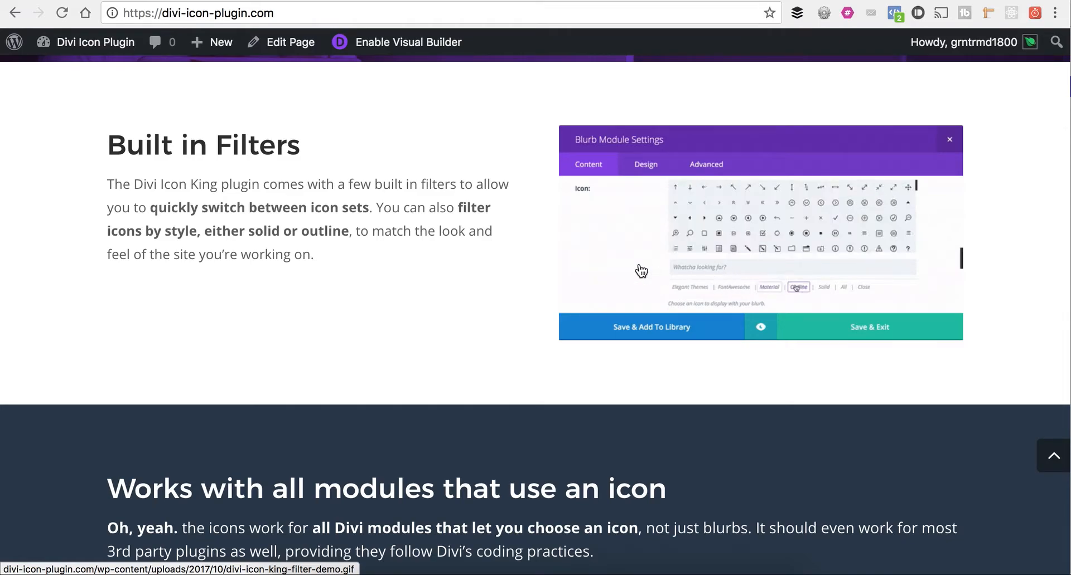
Examine the demo icons in the blurb modules, image galleries and button examples down to the disclaimer
scroll(352, 211, "down", 6)
scroll(348, 210, "down", 19)
scroll(348, 216, "down", 3)
scroll(348, 211, "down", 2)
scroll(837, 233, "down", 3)
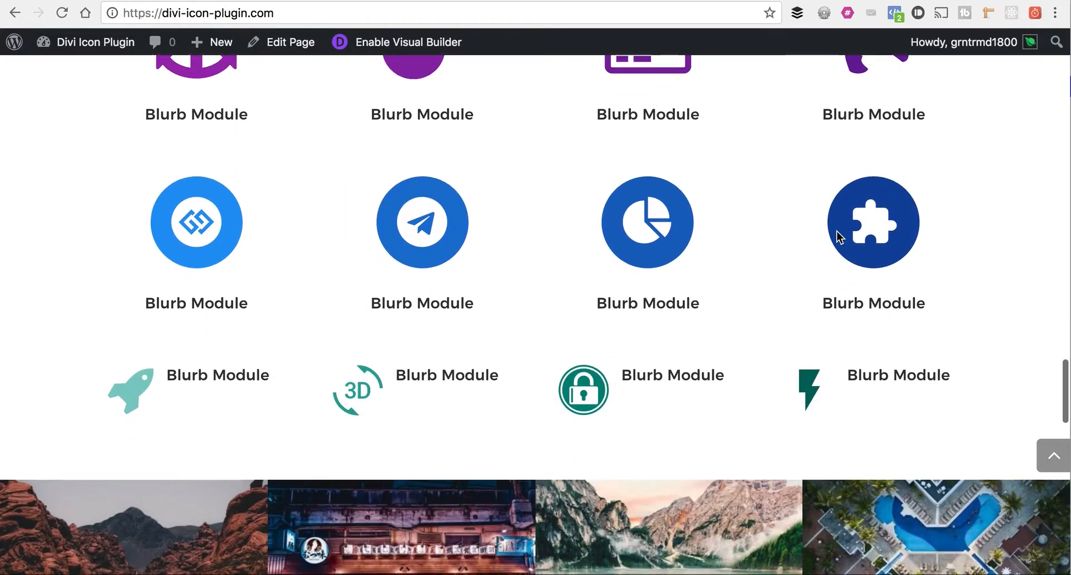
scroll(479, 287, "down", 3)
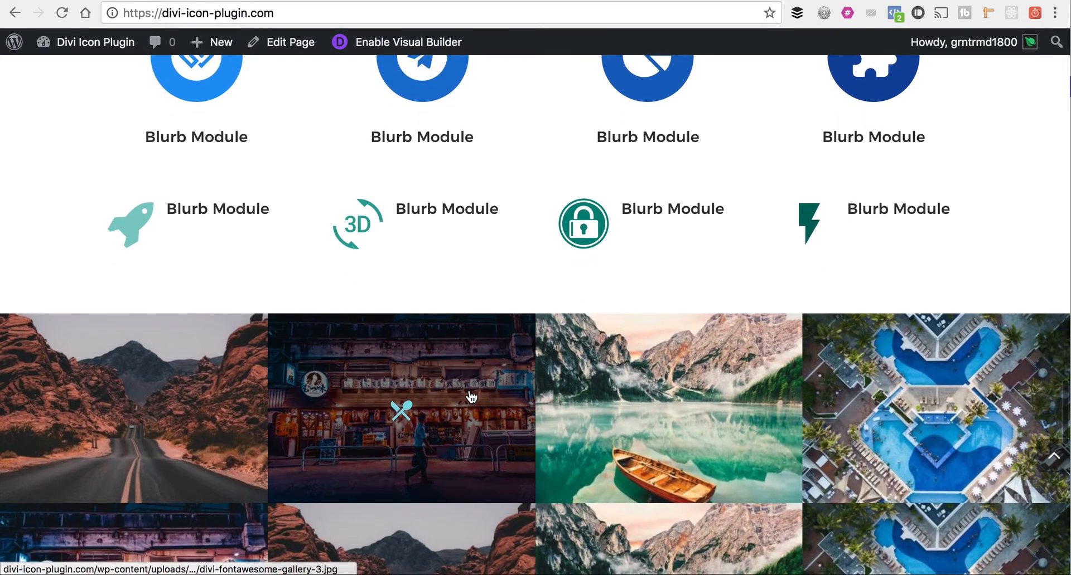
scroll(471, 397, "down", 2)
scroll(908, 361, "down", 3)
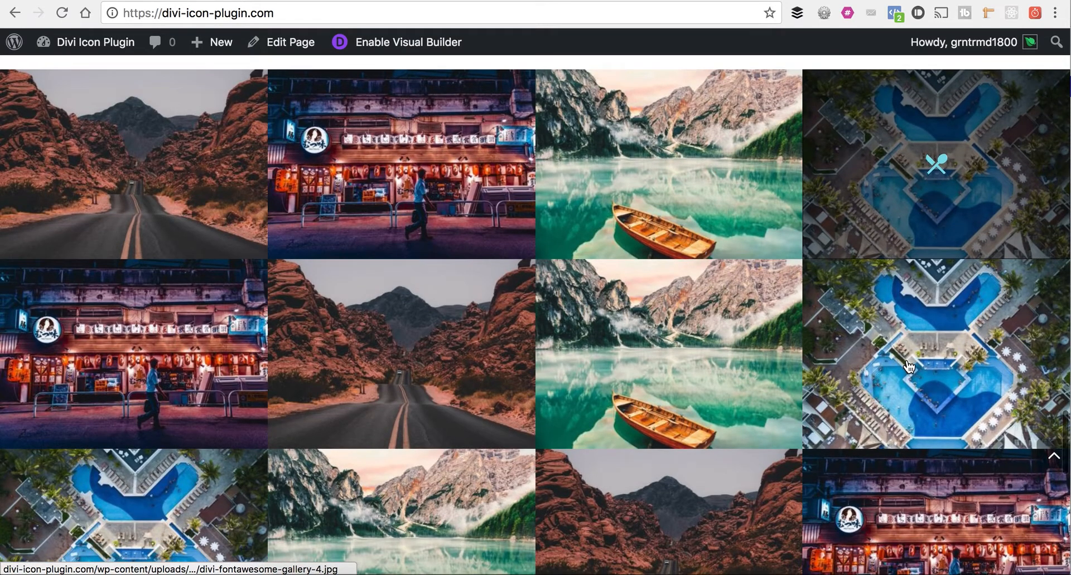
scroll(413, 389, "down", 3)
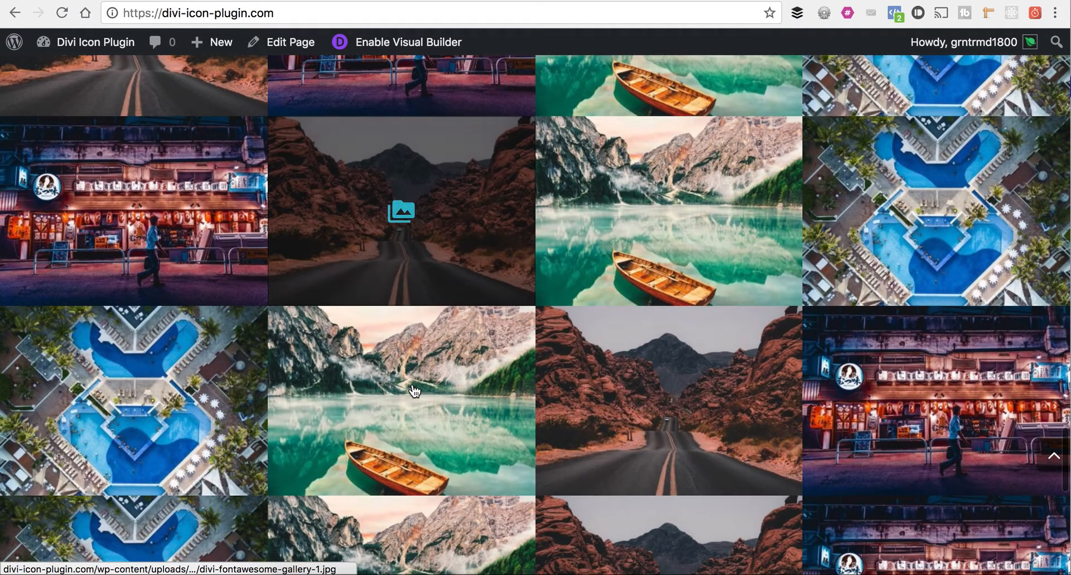
scroll(725, 446, "down", 3)
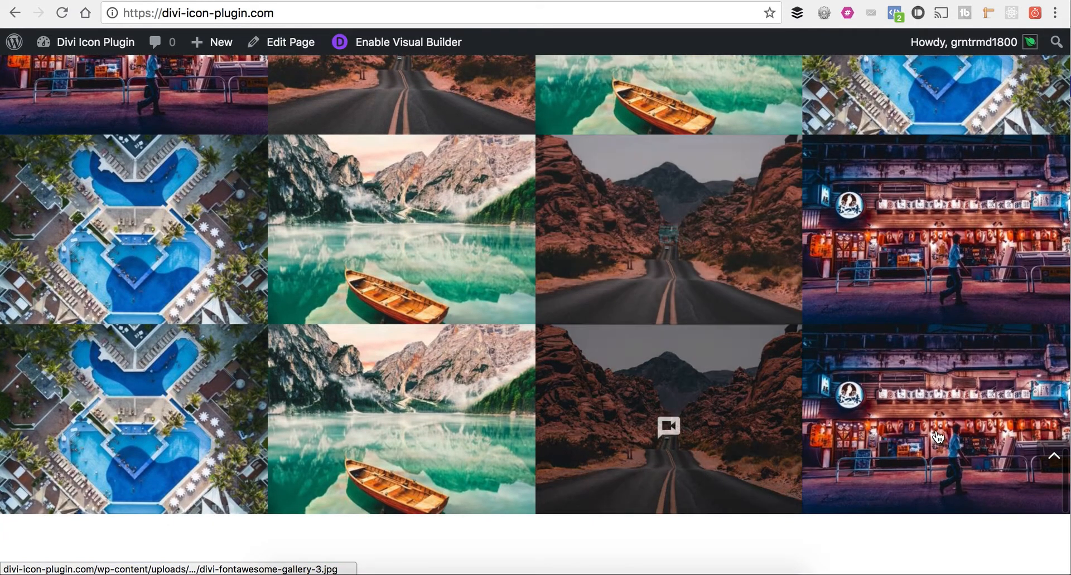
scroll(935, 435, "down", 1)
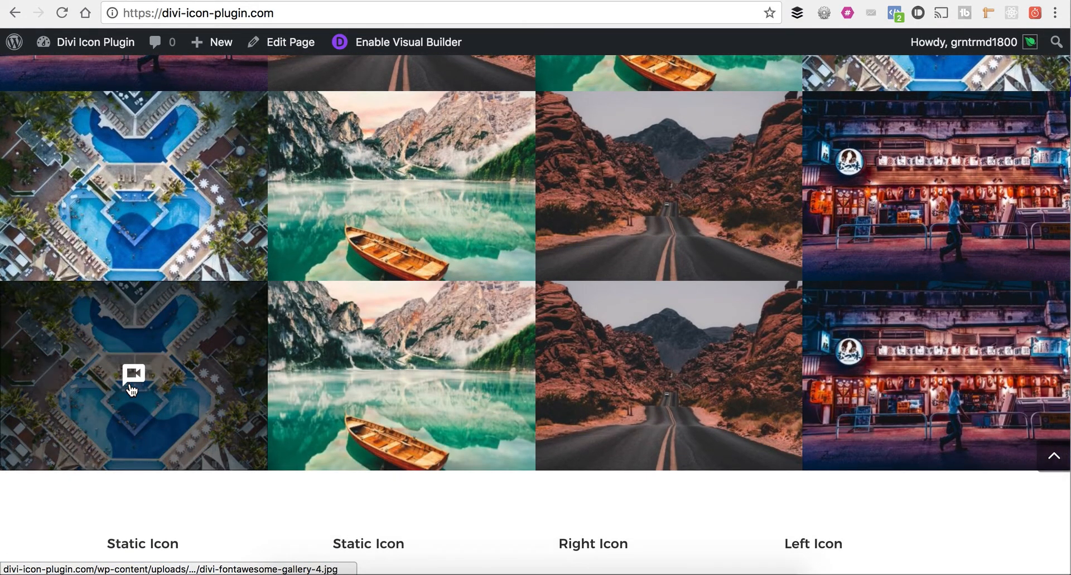
scroll(131, 390, "down", 6)
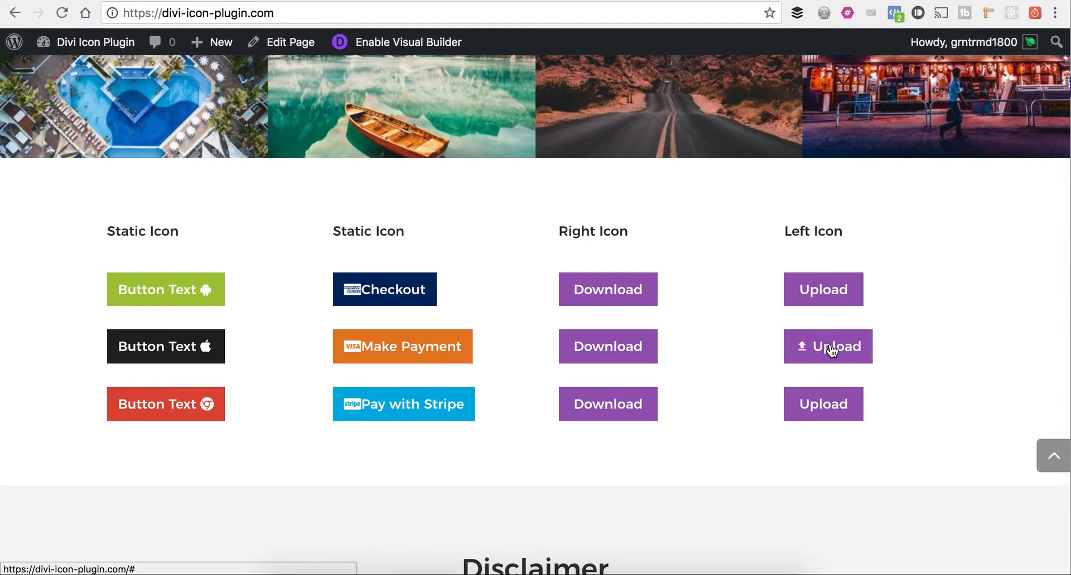
scroll(972, 329, "down", 3)
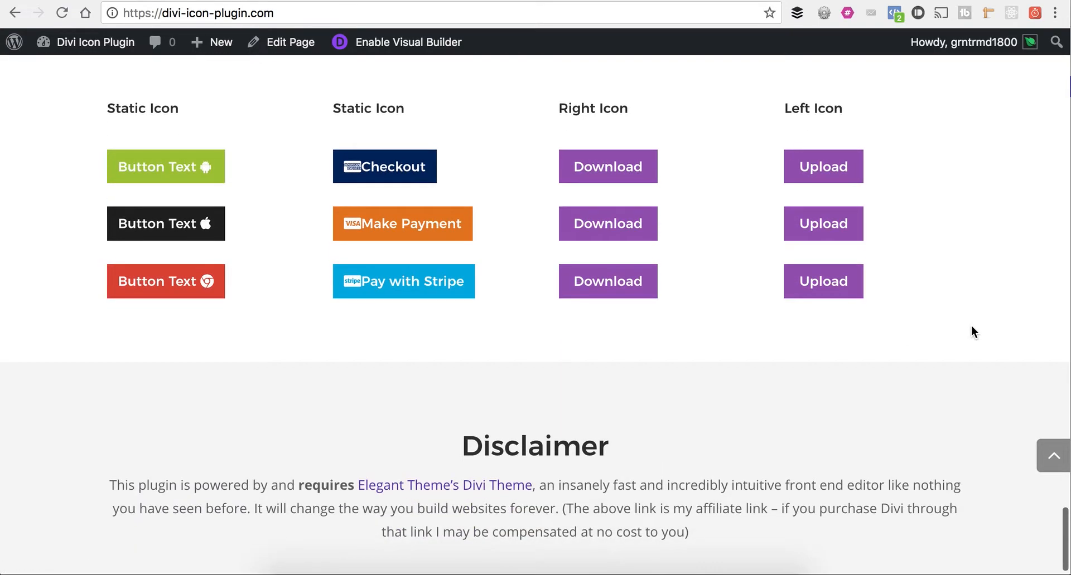
On the Divi Icon King settings page, turn Material Icons off and back on, and do the same for Font Awesome
left_click(364, 0)
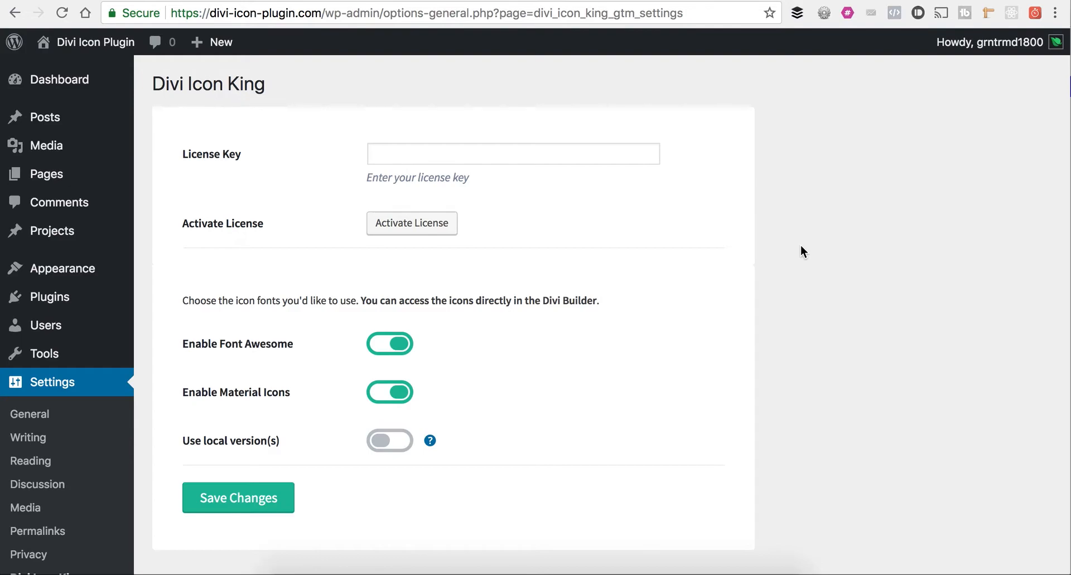
scroll(540, 228, "down", 2)
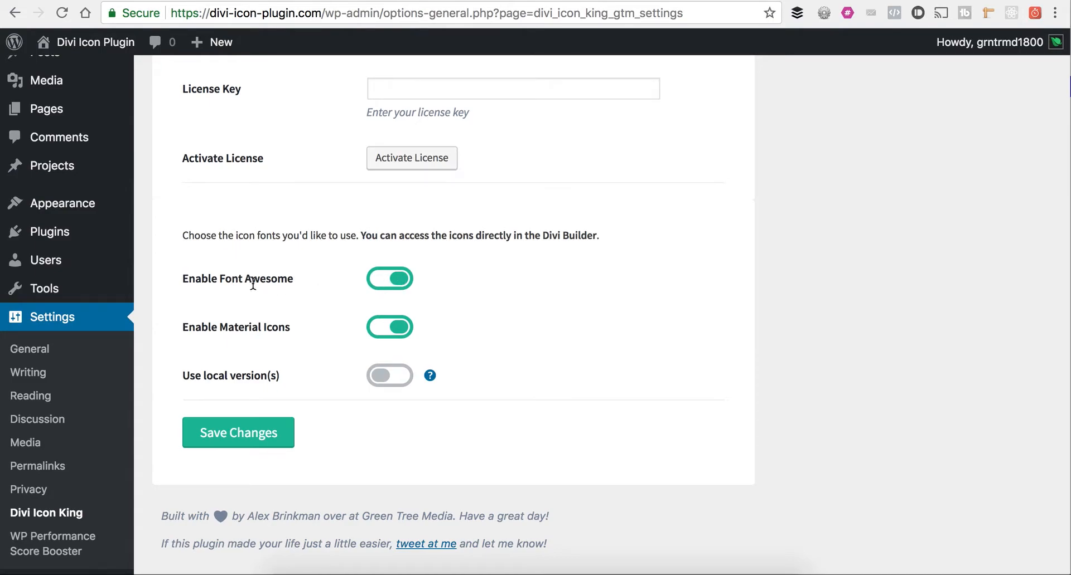
left_click(399, 335)
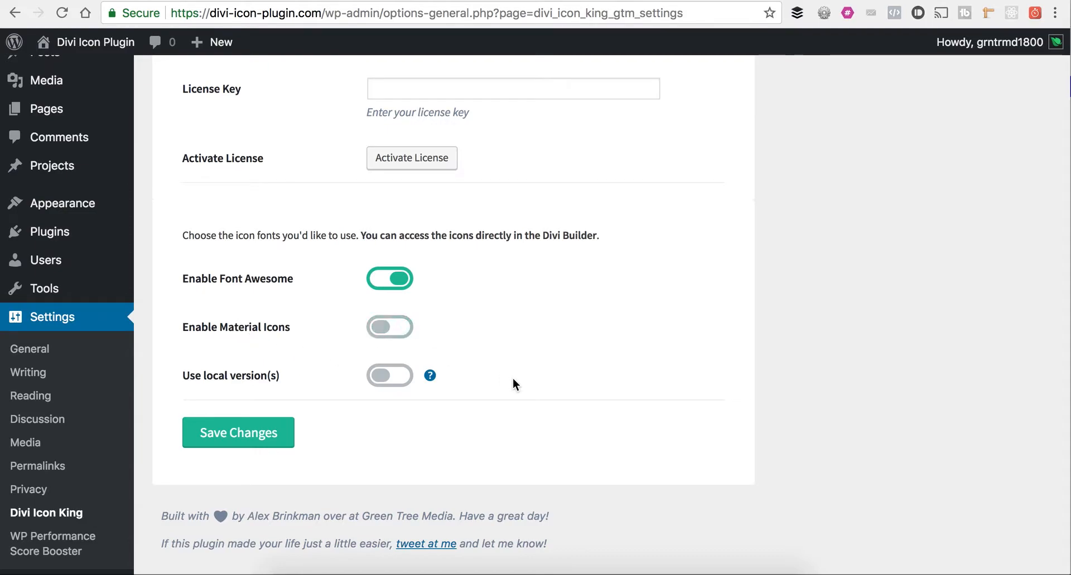
left_click(410, 329)
left_click(405, 295)
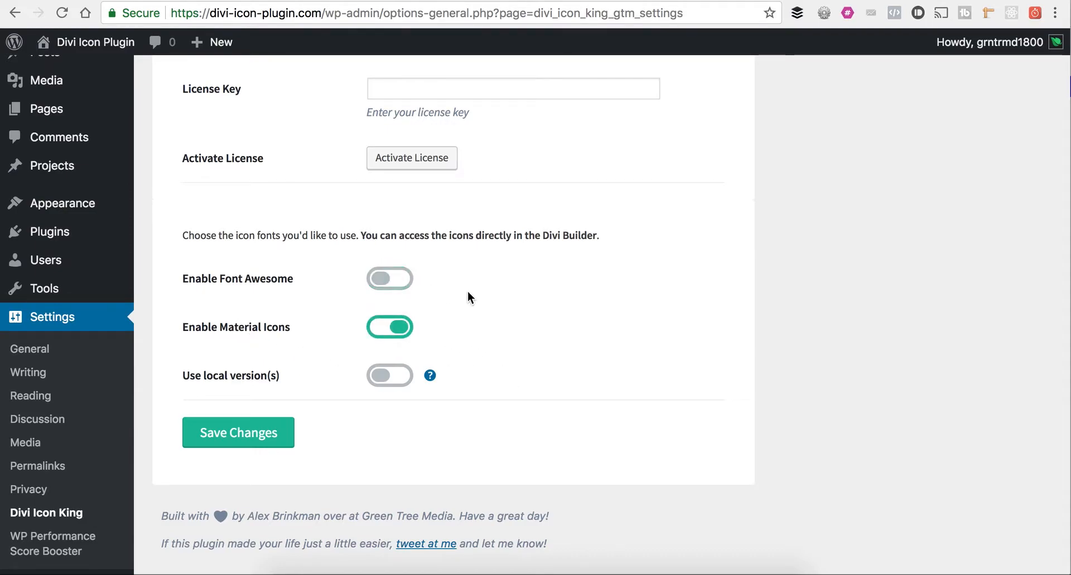
left_click(398, 295)
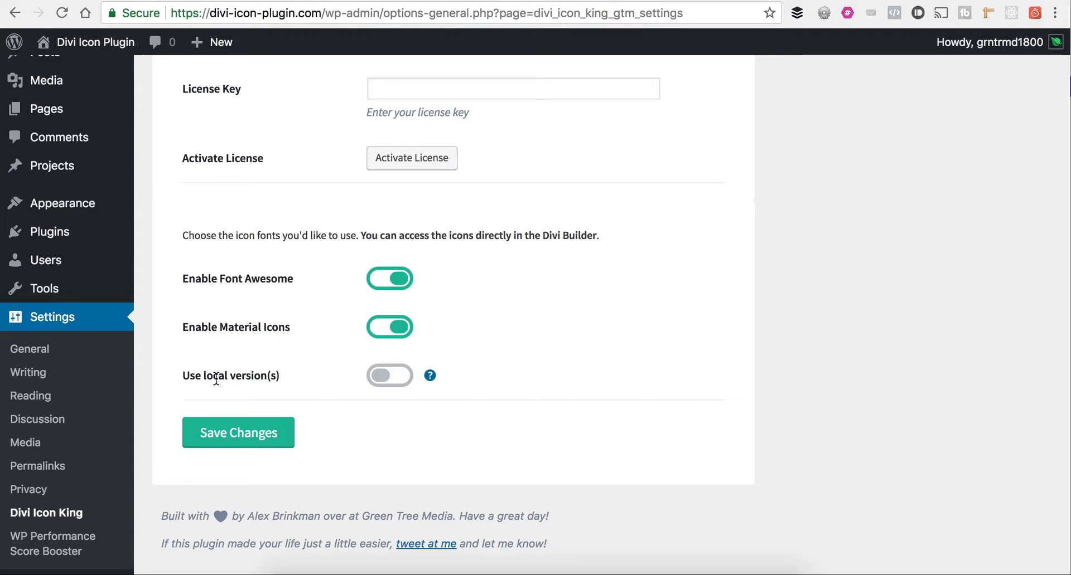
Read the explanation of the Use local version(s) option and toggle it on and back off
mouse_move(434, 378)
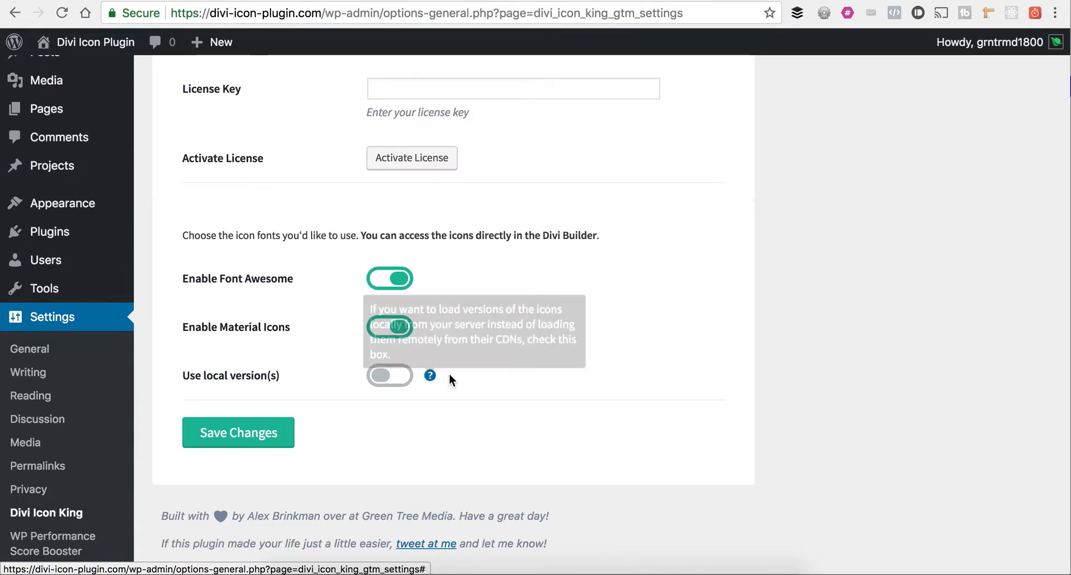
left_click_drag(295, 279, 202, 279)
left_click_drag(299, 327, 220, 327)
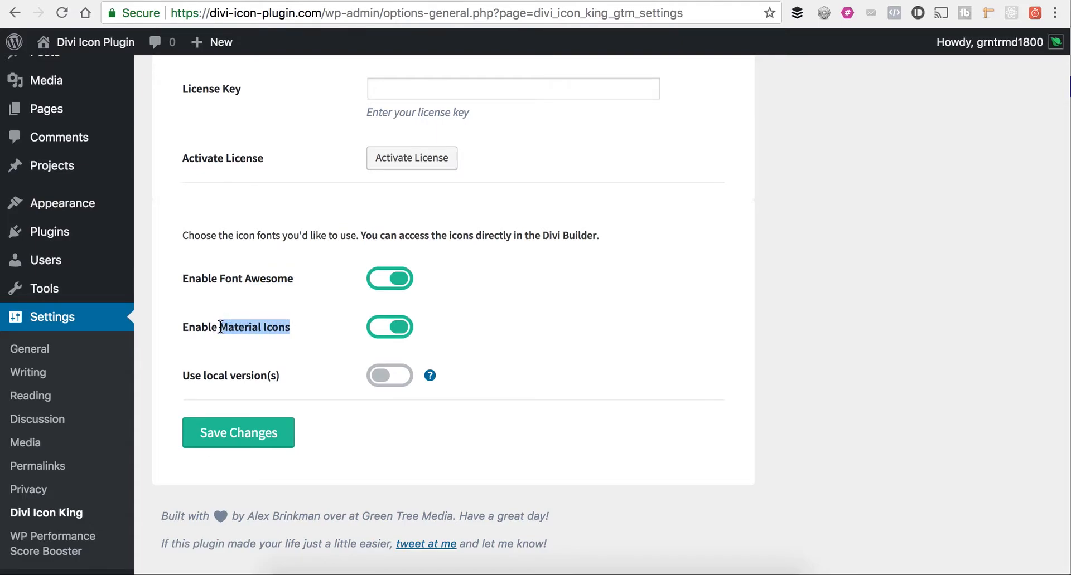
left_click(512, 368)
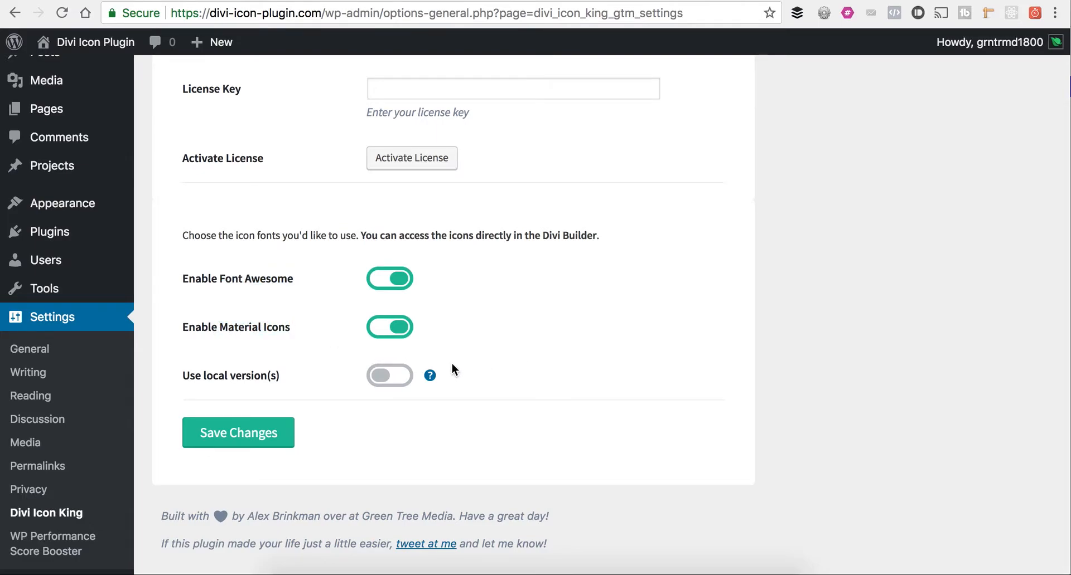
left_click(385, 383)
left_click(385, 380)
Open the Divi Icon King page in the page editor and bring up the settings of the first blurb in the three-blurb row
left_click(552, 0)
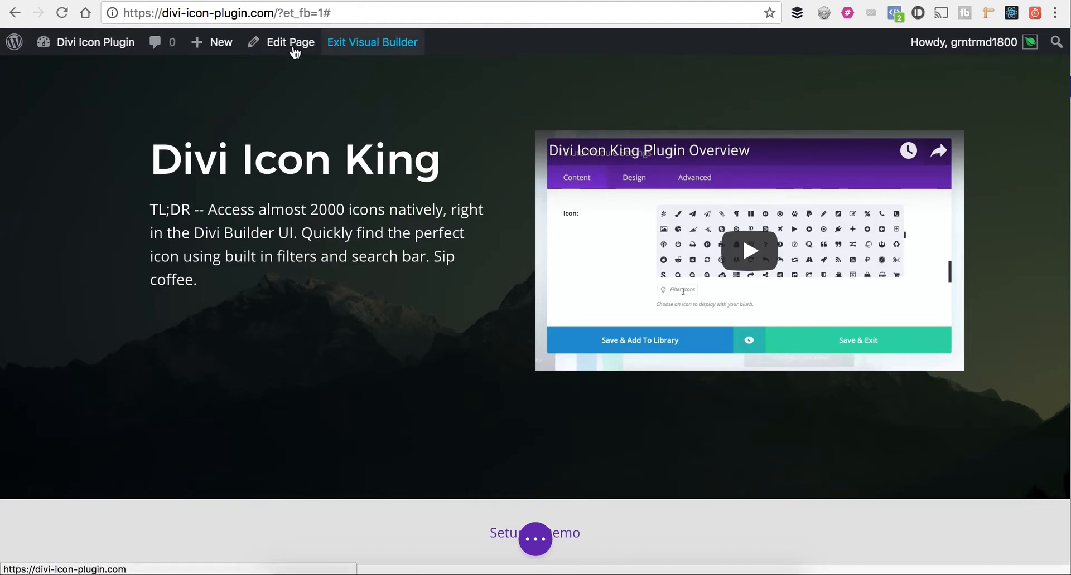
left_click(289, 48)
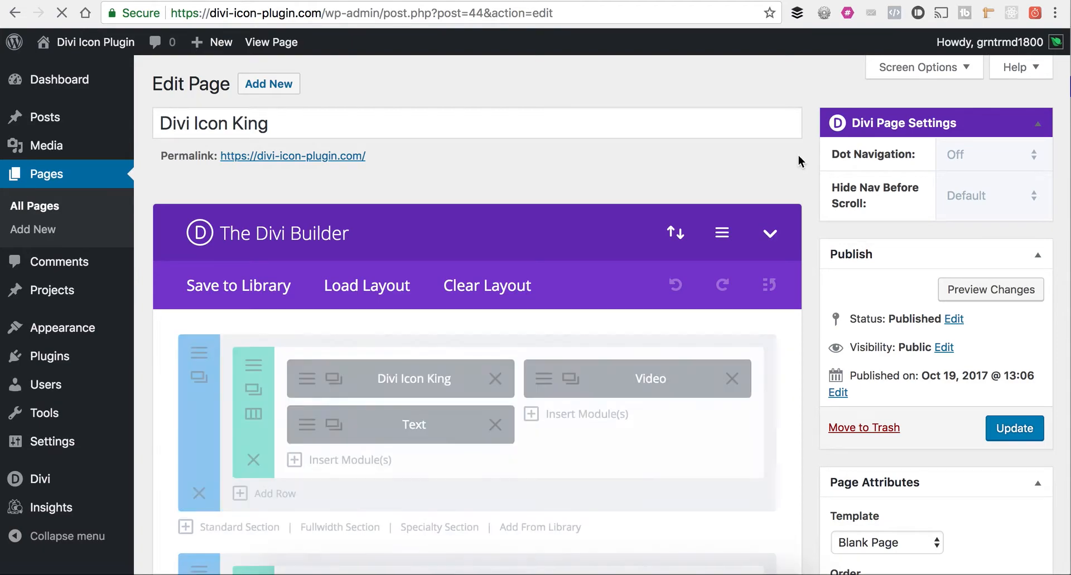
scroll(797, 154, "down", 3)
scroll(797, 154, "down", 8)
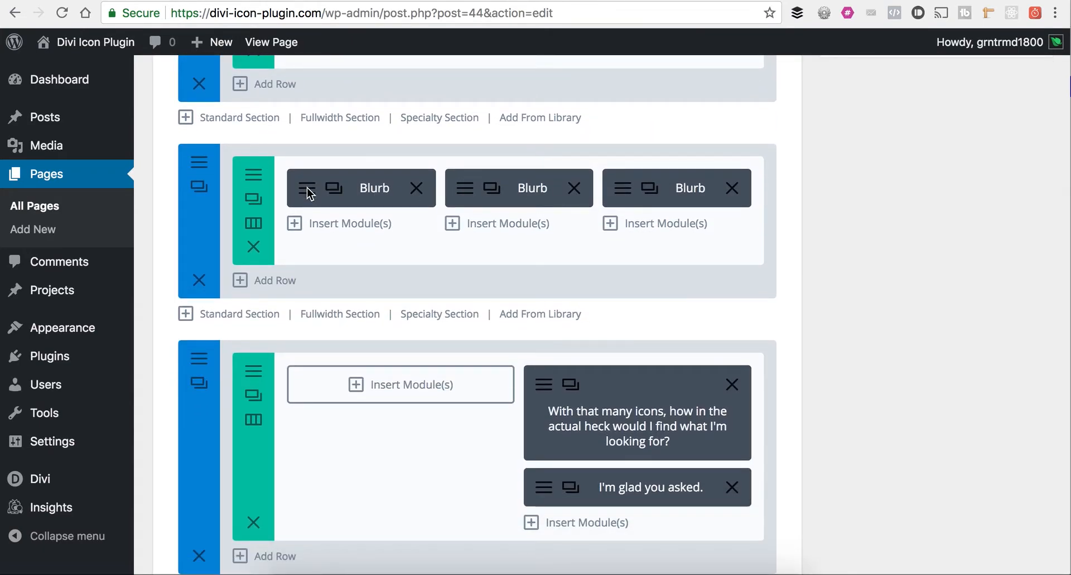
scroll(321, 233, "up", 1)
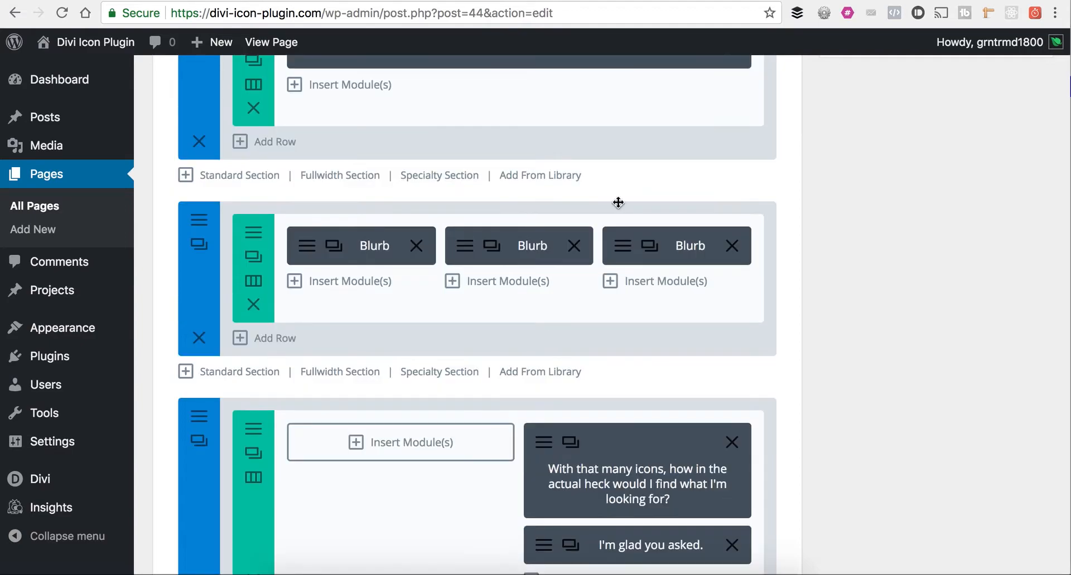
left_click(306, 246)
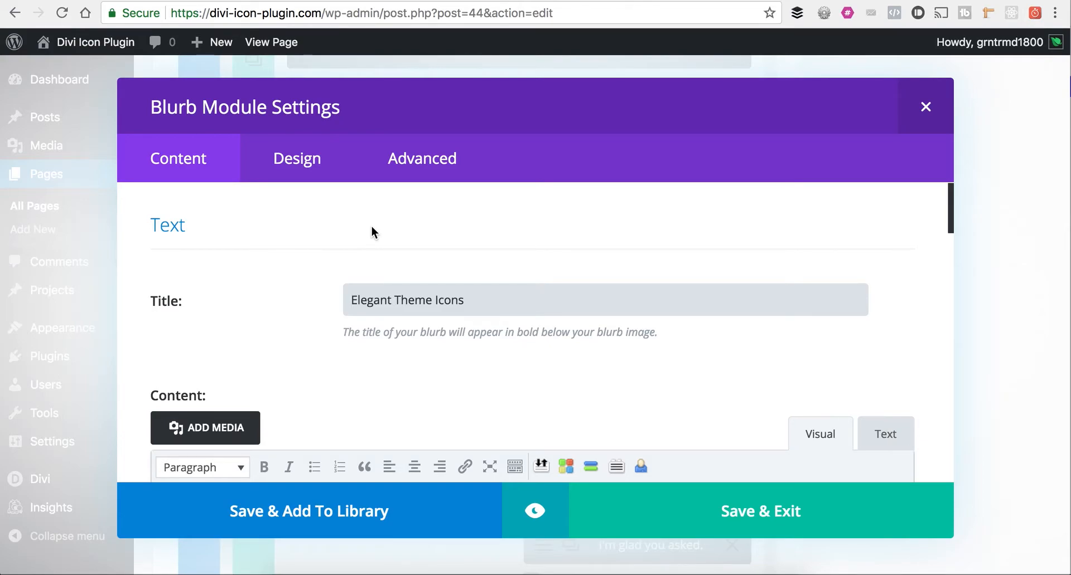
Set the Elegant Theme Icons blurb's icon to the solid briefcase
scroll(898, 278, "down", 5)
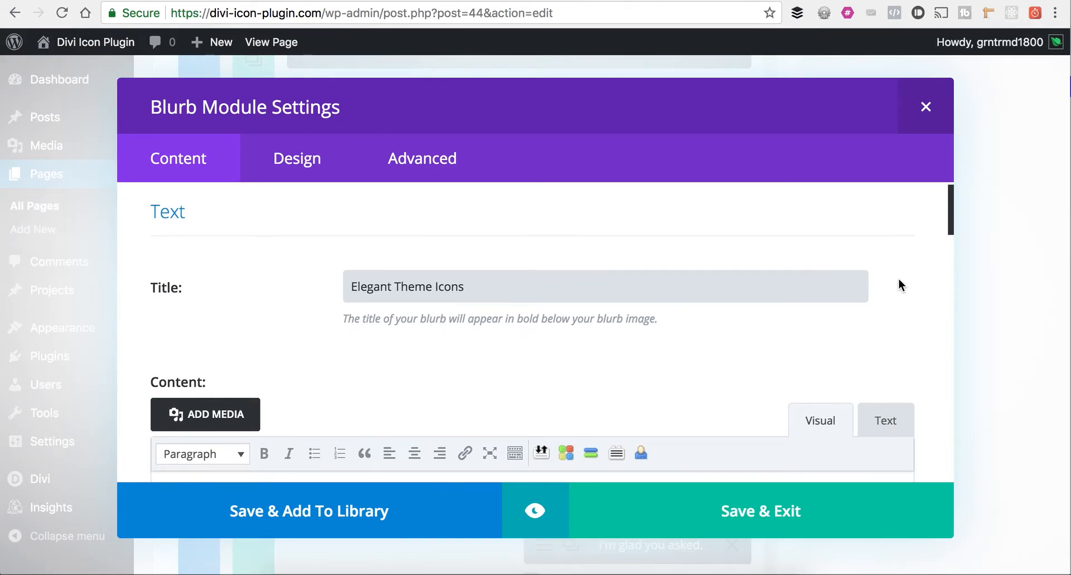
scroll(898, 278, "down", 4)
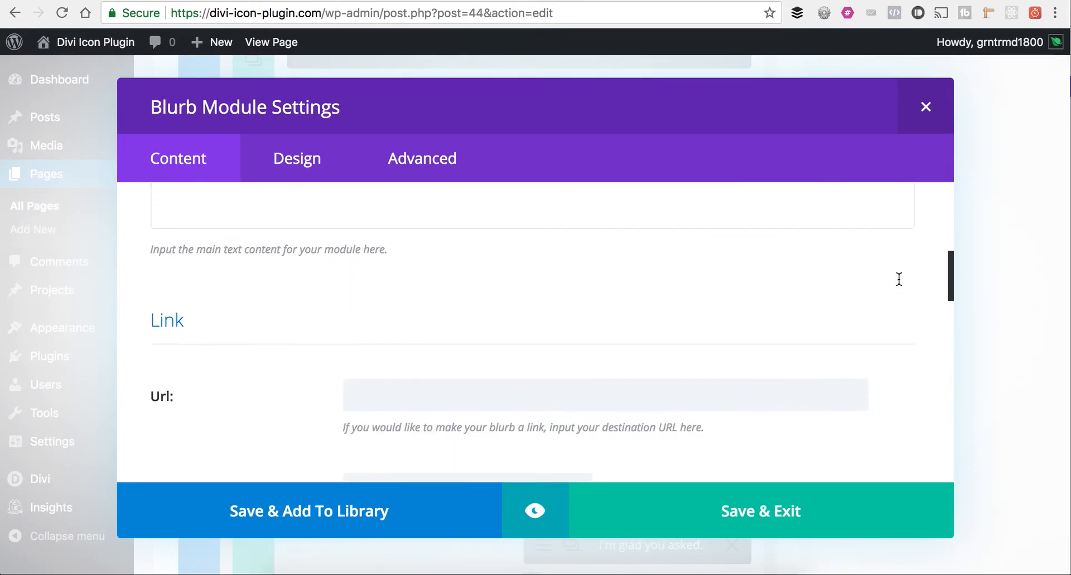
scroll(898, 280, "down", 5)
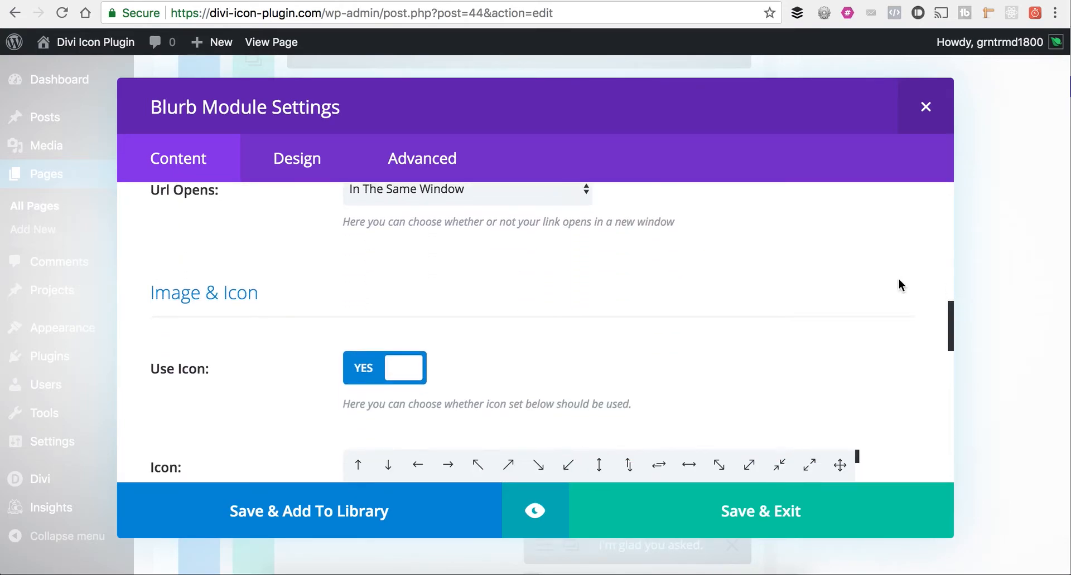
scroll(897, 282, "up", 1)
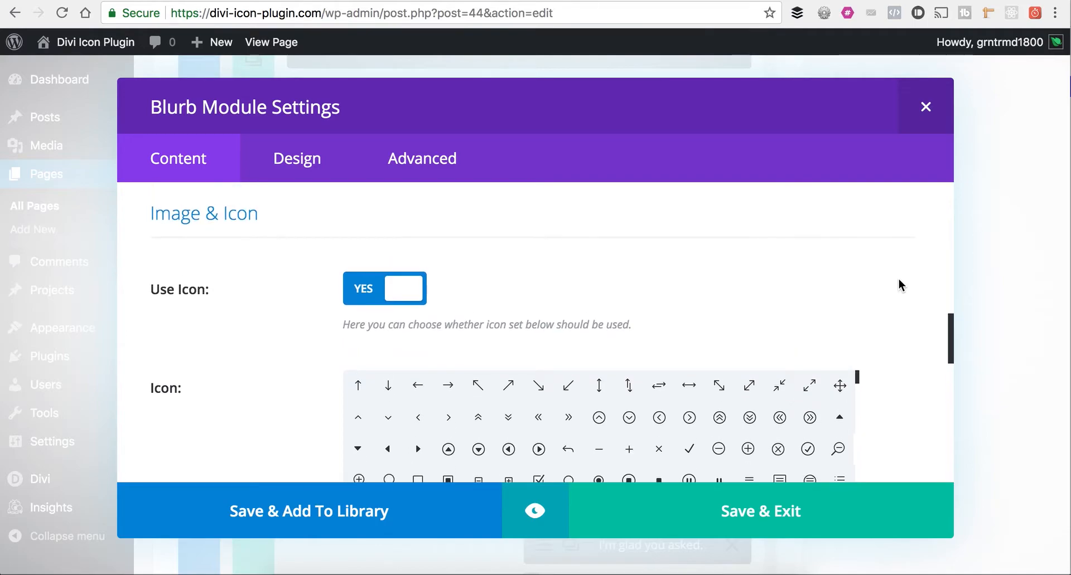
scroll(251, 345, "down", 2)
scroll(600, 340, "down", 10)
scroll(600, 341, "down", 10)
scroll(600, 340, "down", 10)
scroll(600, 341, "down", 10)
scroll(600, 340, "down", 6)
scroll(708, 354, "down", 4)
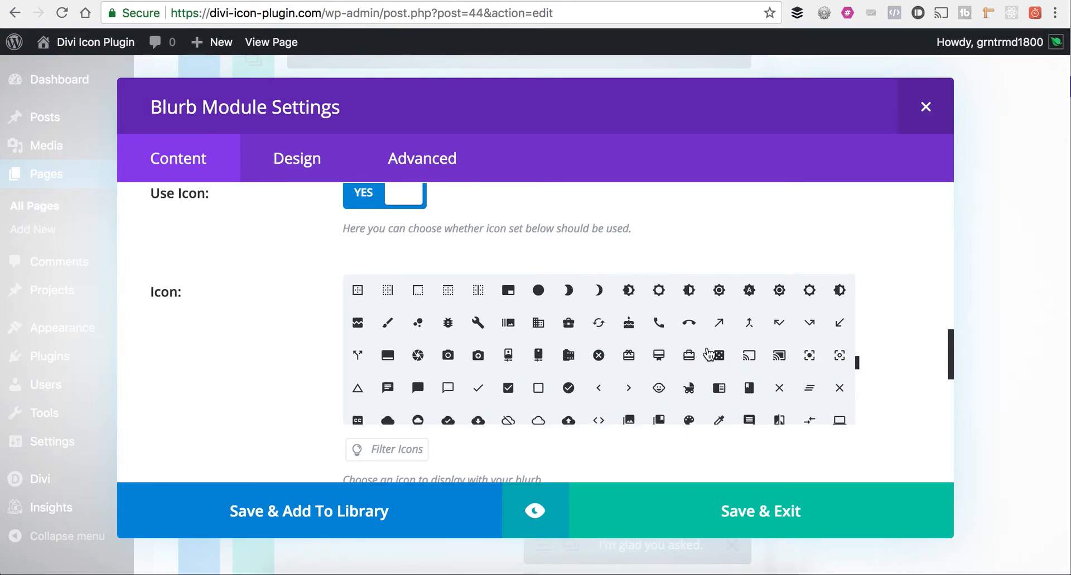
left_click(569, 323)
Show the search and filter options of the blurb's icon picker
scroll(614, 335, "down", 1)
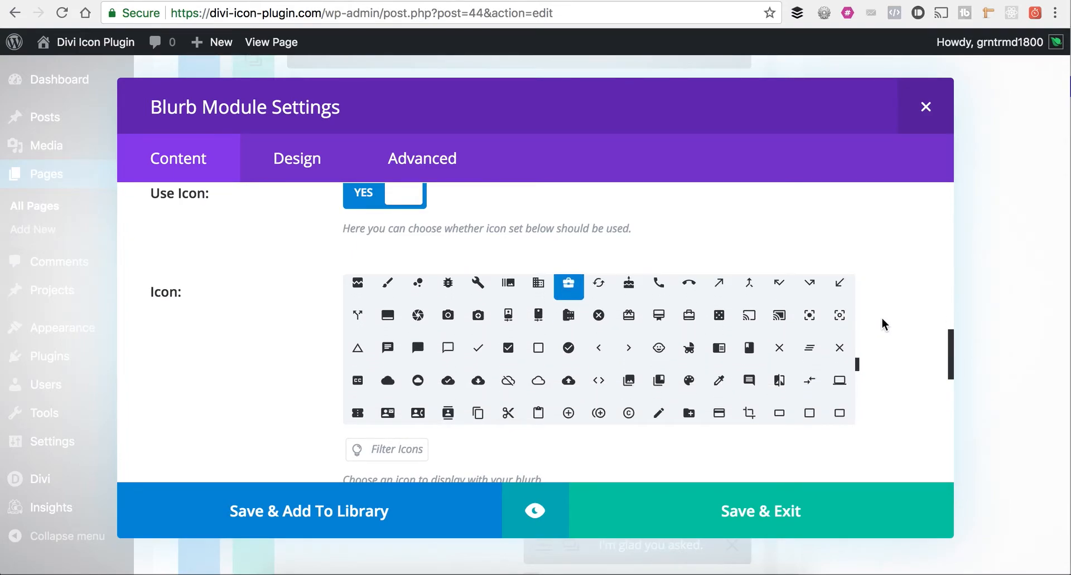
scroll(881, 317, "down", 1)
scroll(882, 310, "down", 2)
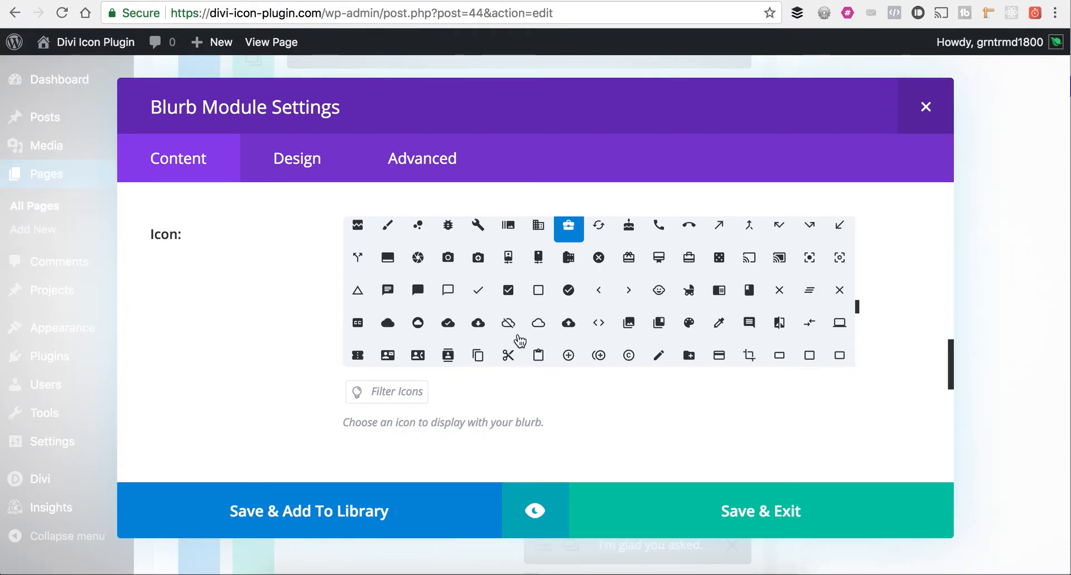
left_click(383, 392)
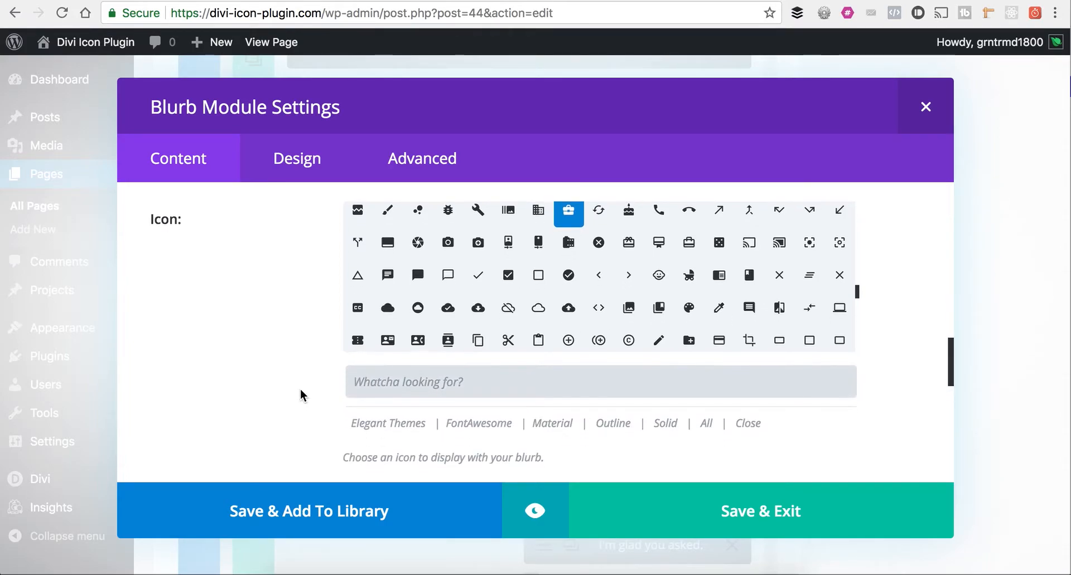
Filter the blurb's icon list by the Elegant Themes set, the FontAwesome set and finally the Material set
scroll(300, 390, "down", 3)
scroll(312, 392, "up", 3)
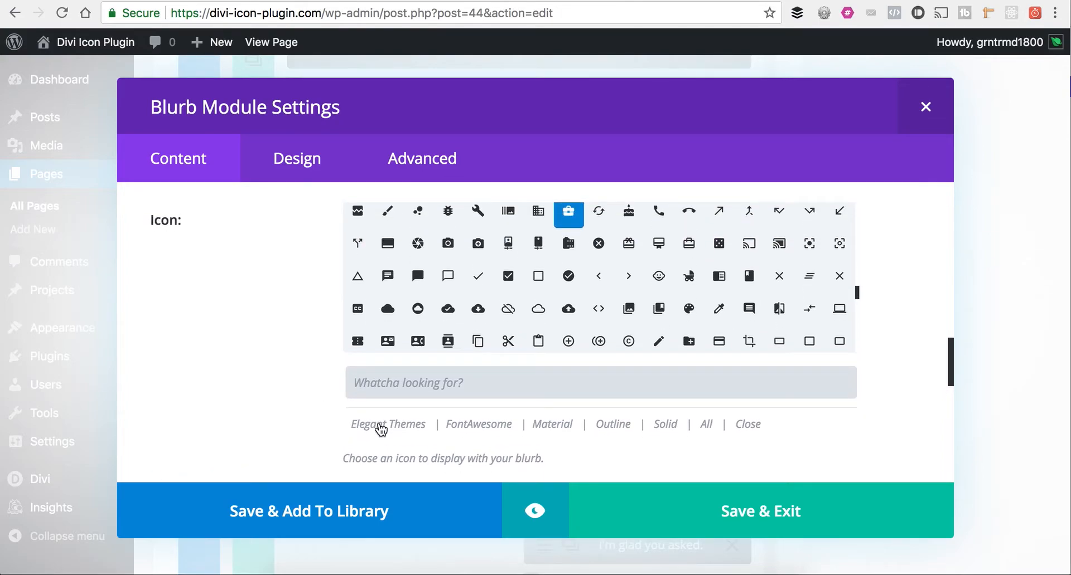
left_click(381, 425)
scroll(500, 287, "down", 1)
scroll(500, 287, "up", 10)
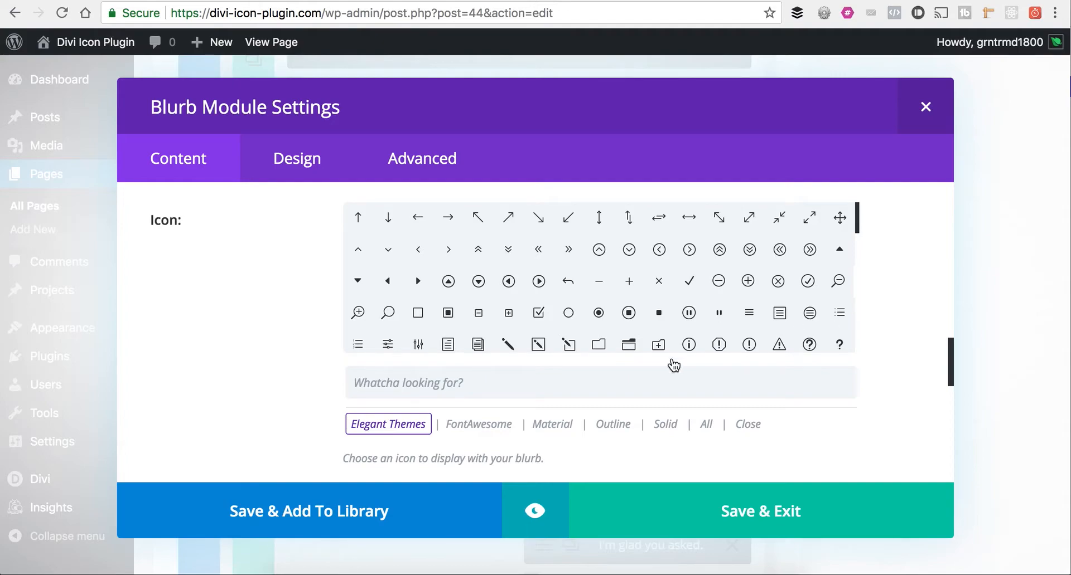
left_click(473, 425)
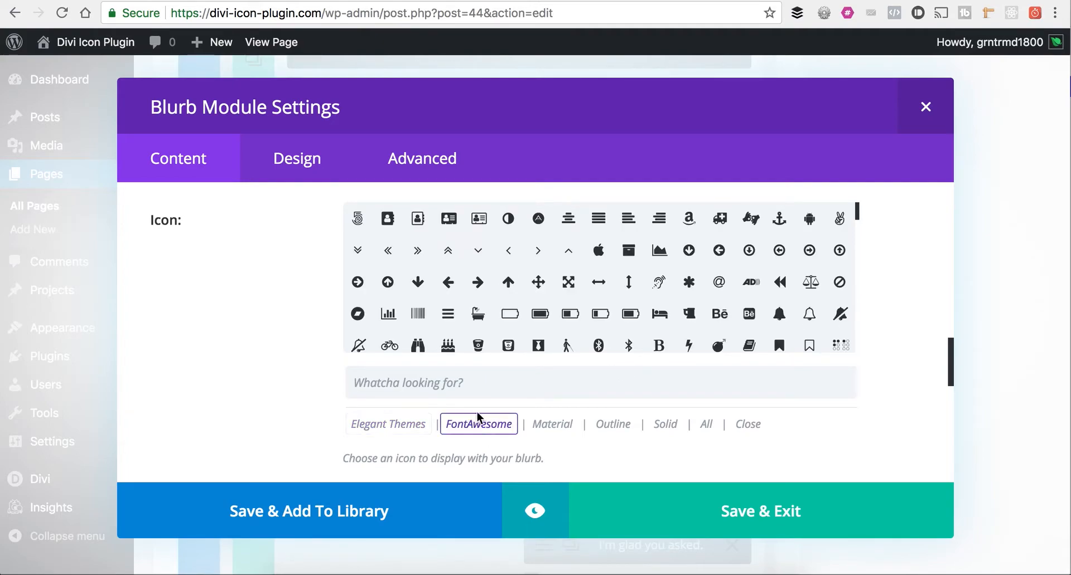
left_click(563, 433)
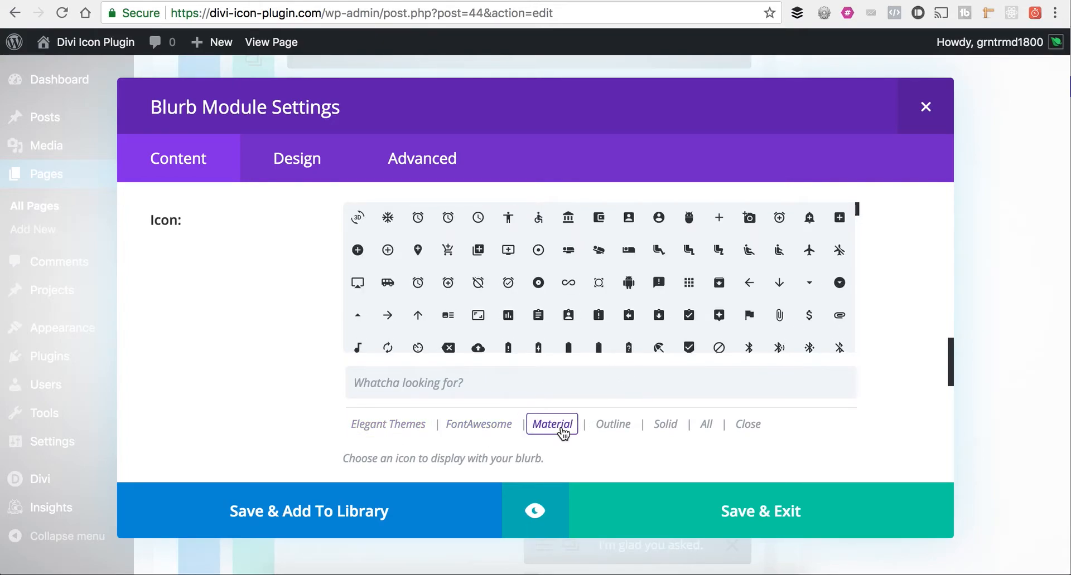
Filter the blurb's icons by Outline style, switch to Solid, and return to showing All icons
left_click(616, 430)
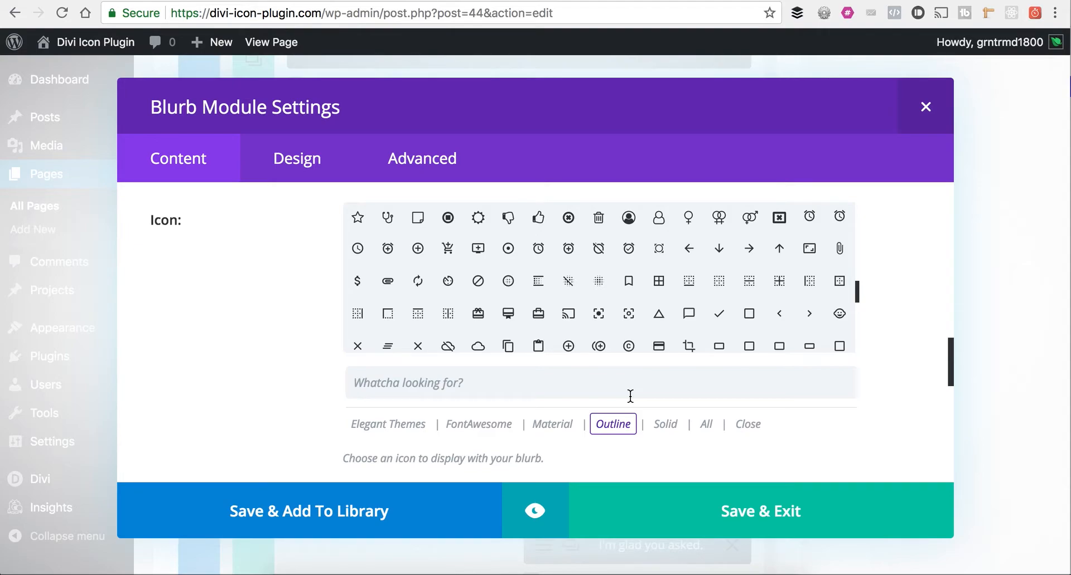
left_click(664, 426)
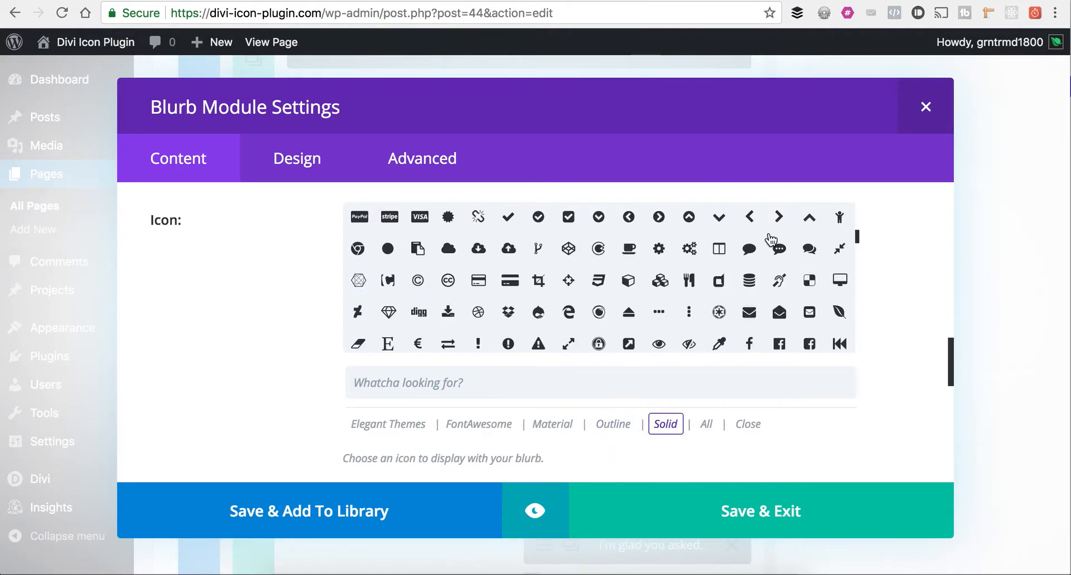
left_click(706, 425)
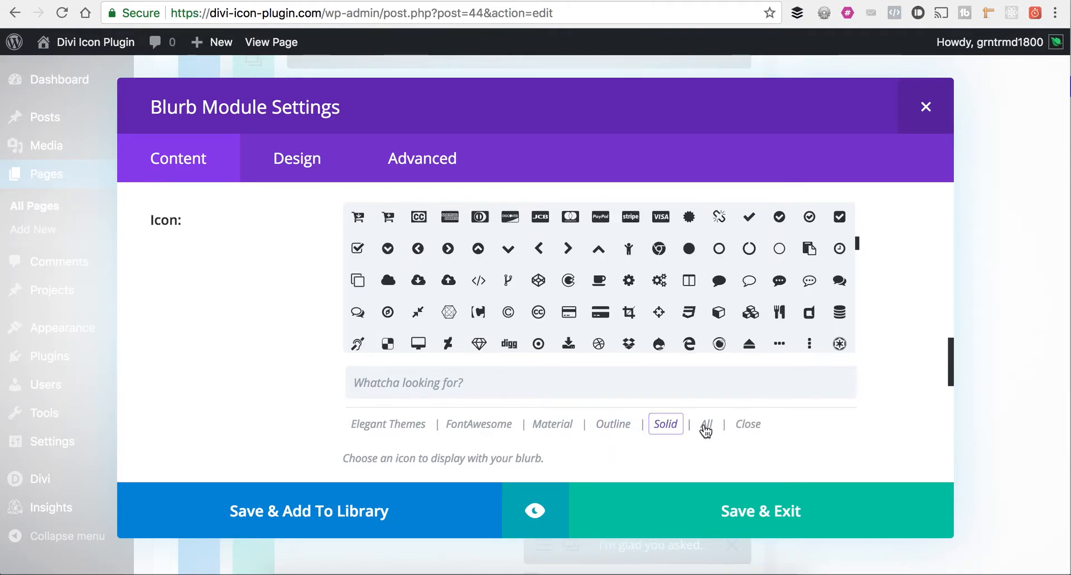
left_click(745, 436)
Search the blurb's icons for "cal" and replace the search term with "user"
left_click(397, 376)
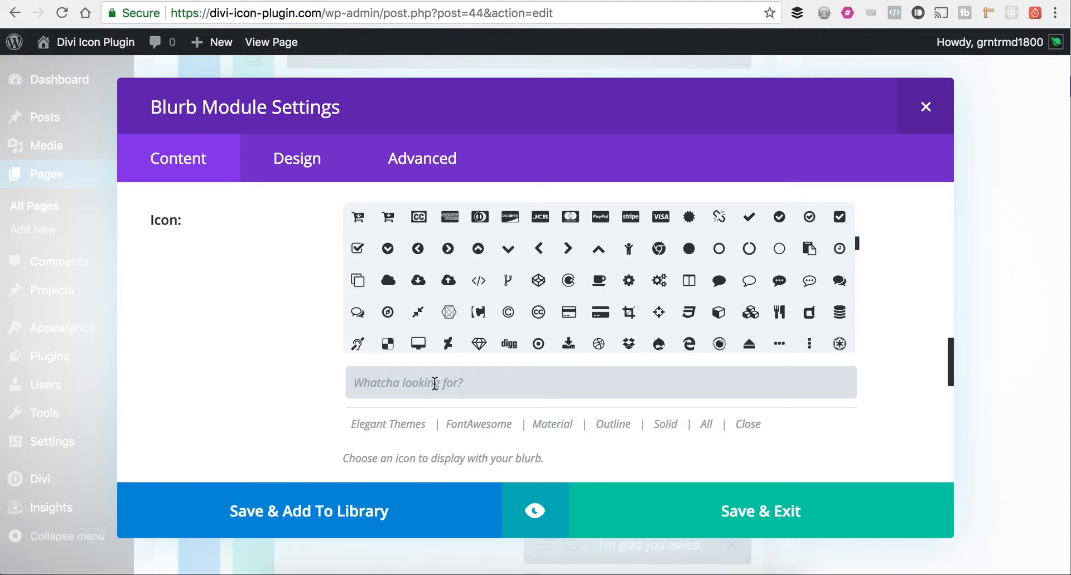
type("cla")
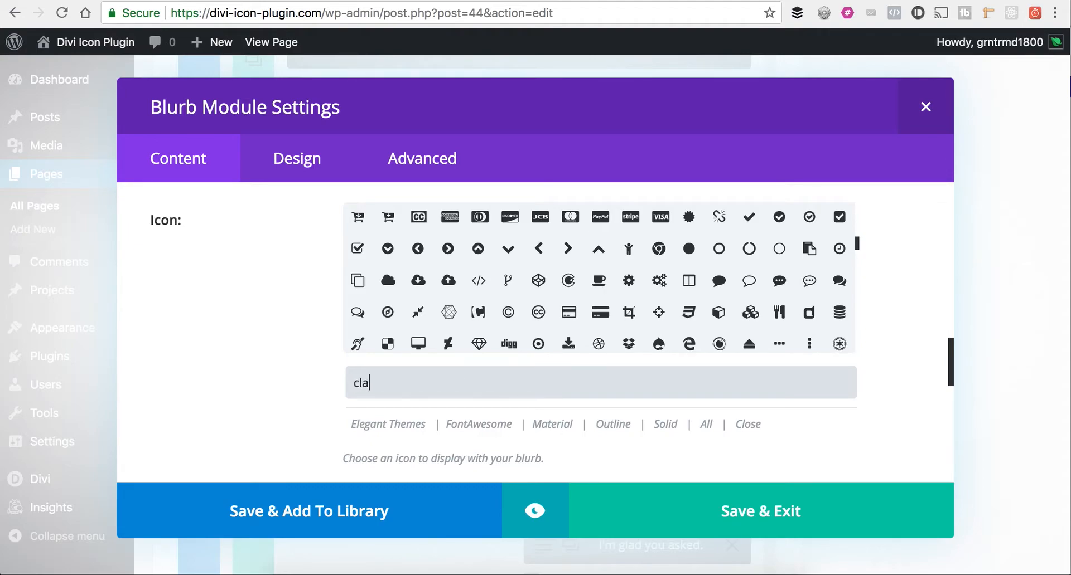
key("BackSpace")
key("BackSpace")
type("al")
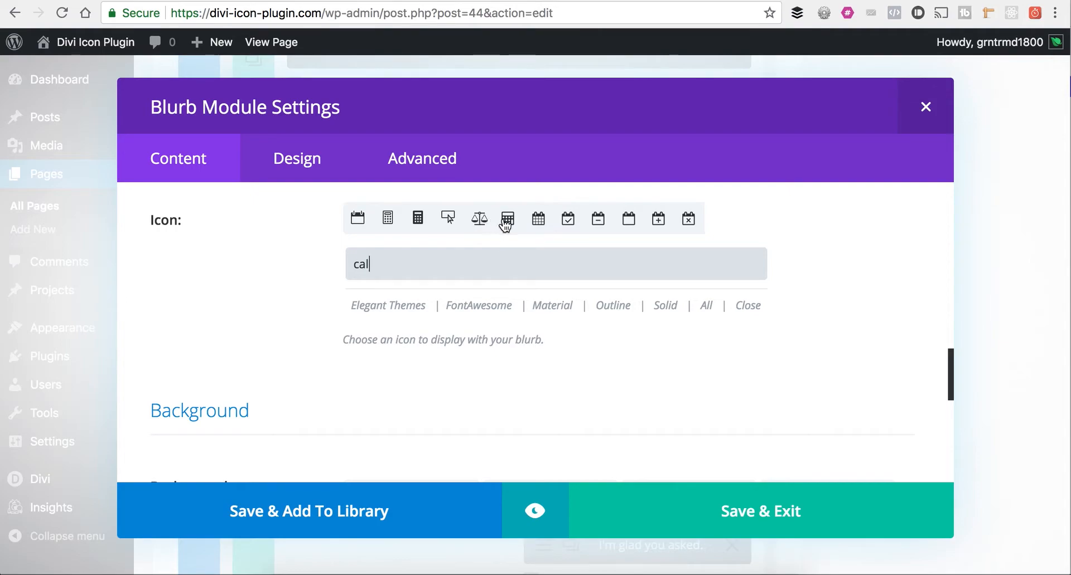
left_click_drag(373, 268, 331, 274)
type("user")
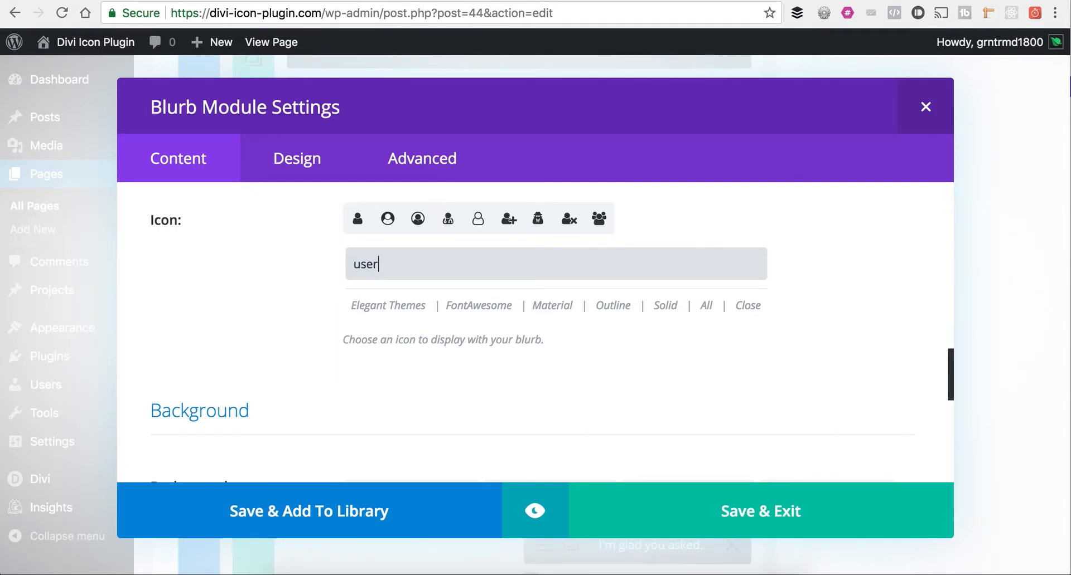
Clear the icon search and close the blurb module settings without saving
left_click_drag(401, 260, 343, 263)
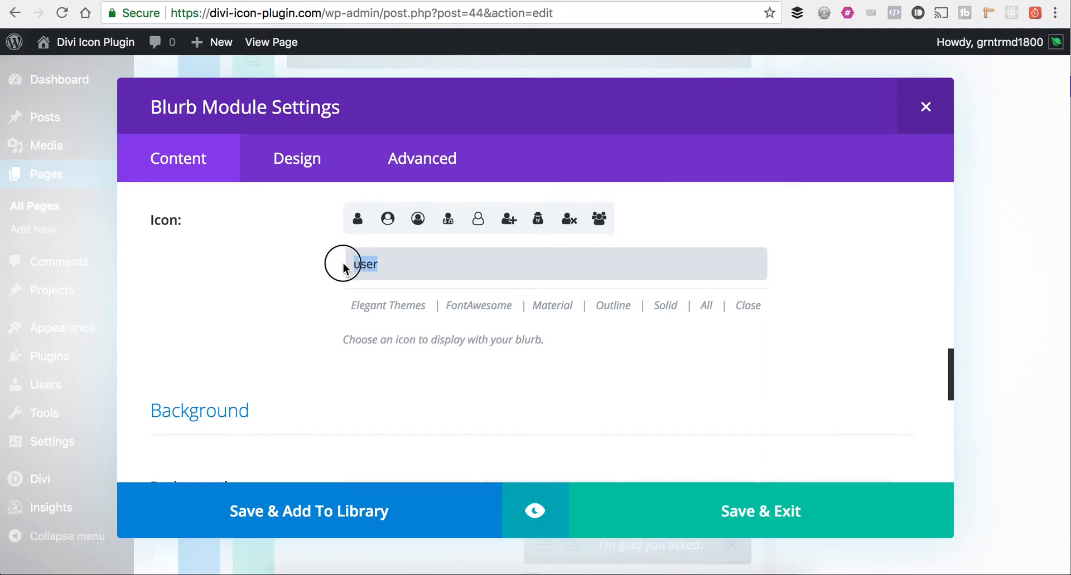
key("BackSpace")
scroll(285, 309, "up", 1)
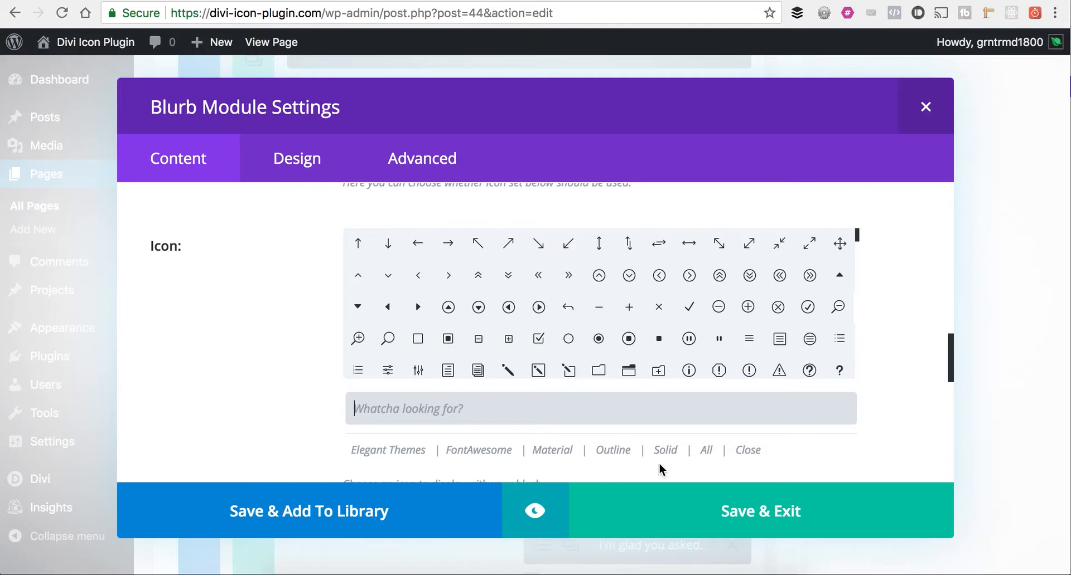
left_click(919, 113)
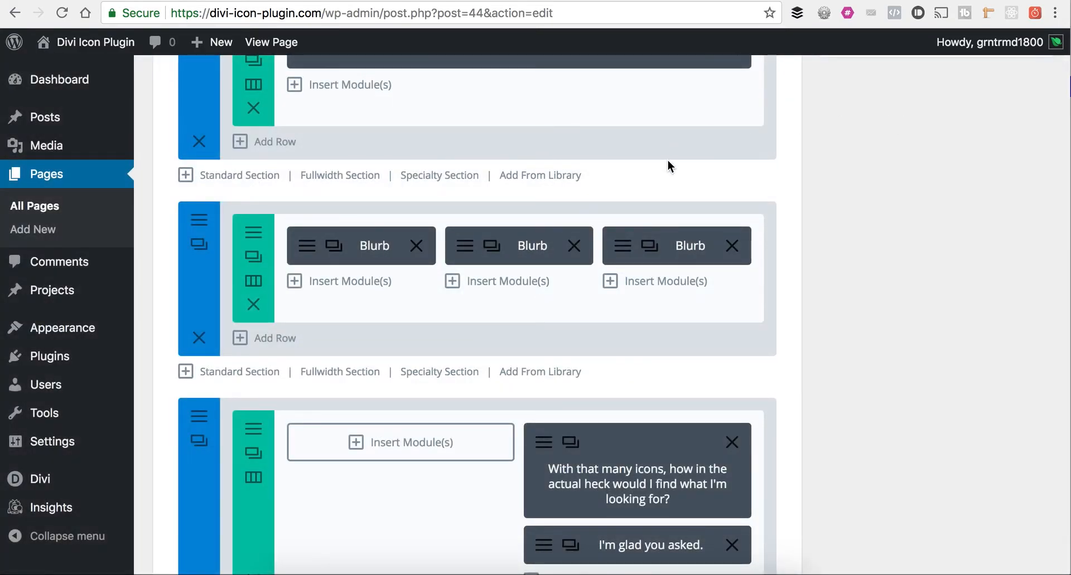
Open the design settings of the first Gallery module in the row of four stacked galleries
scroll(667, 159, "down", 5)
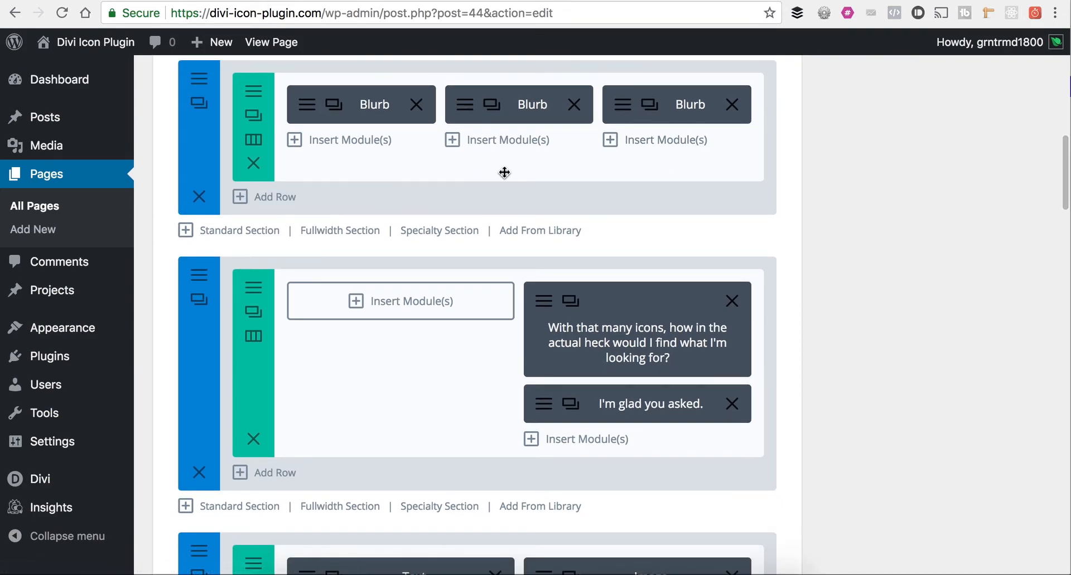
scroll(503, 174, "down", 15)
scroll(505, 177, "down", 20)
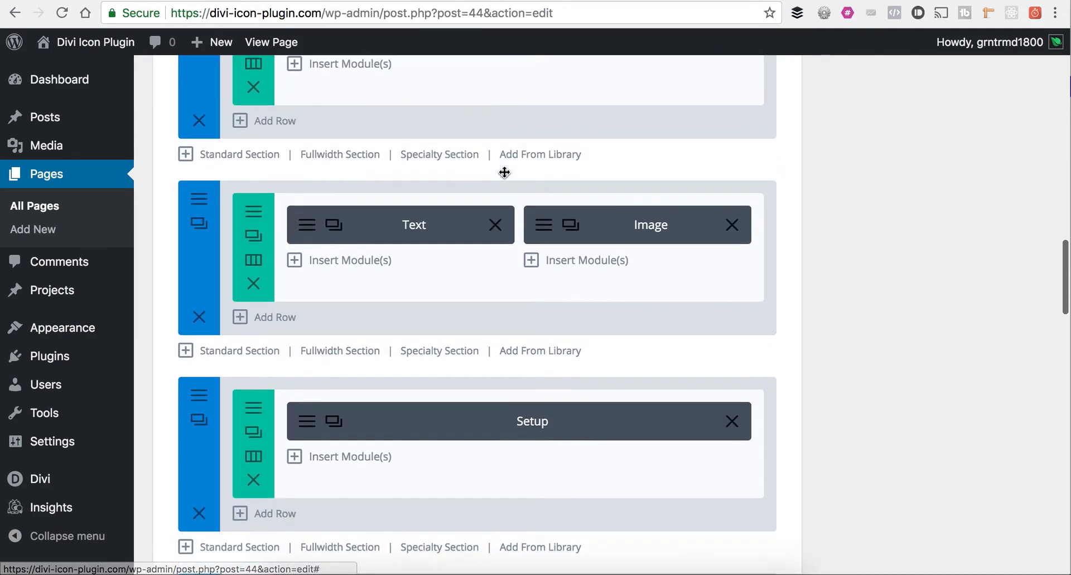
scroll(504, 173, "down", 20)
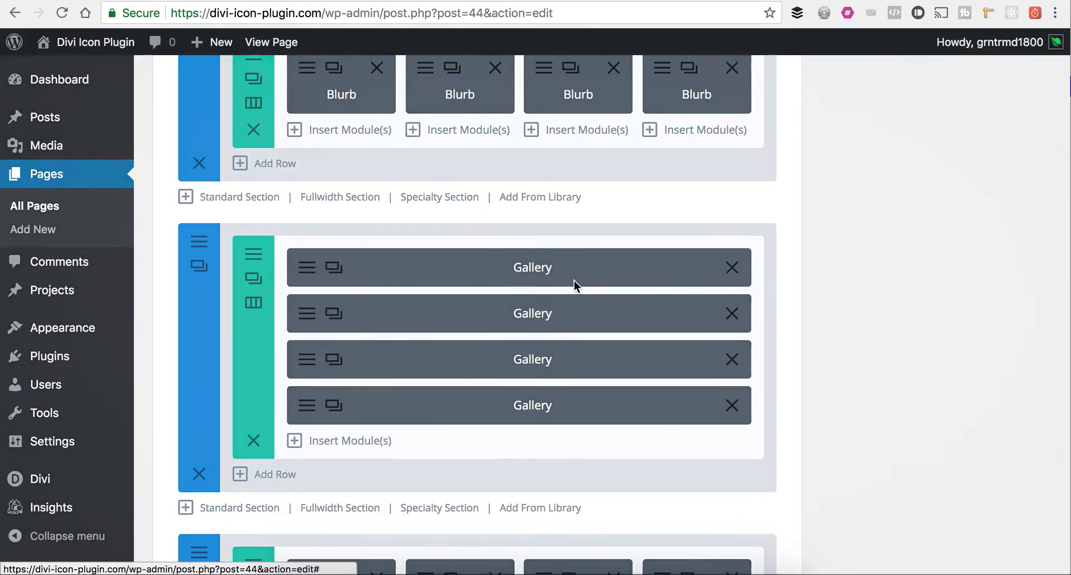
left_click(574, 279)
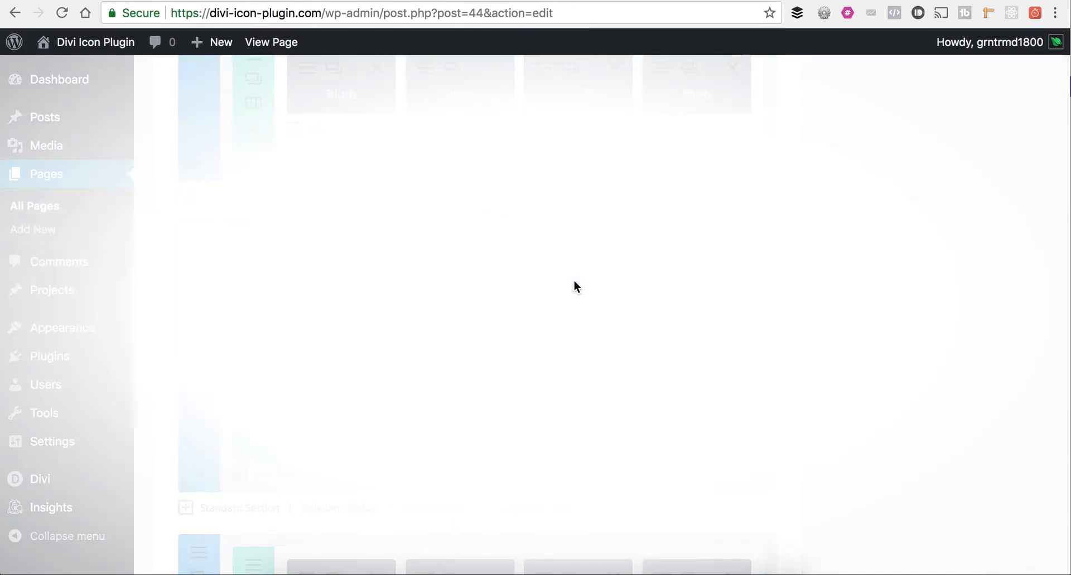
left_click(284, 165)
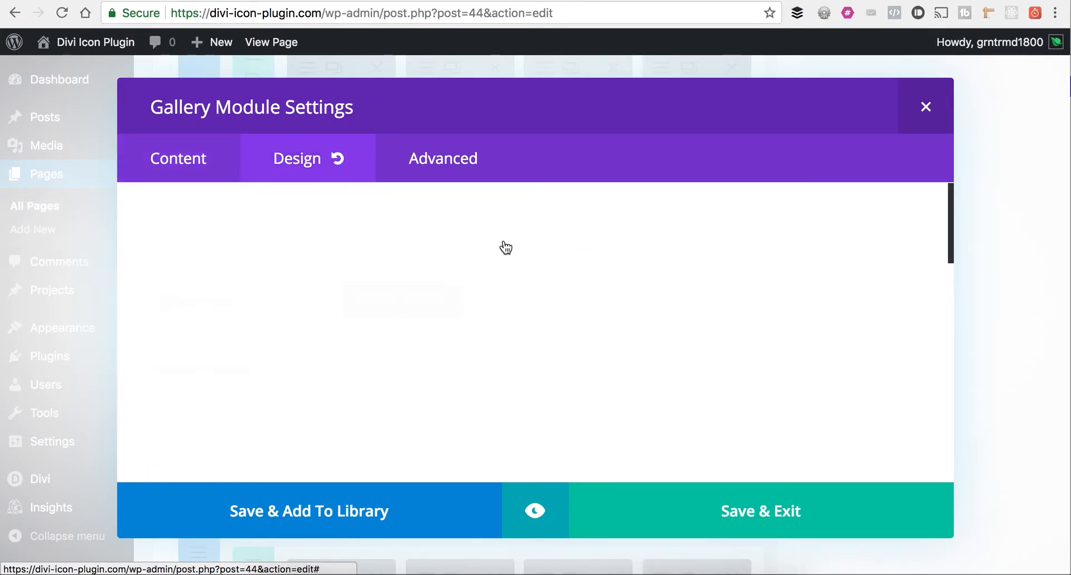
Examine the Hover Icon Picker and its filter option in the gallery's Overlay settings, and close the settings without saving
scroll(706, 245, "down", 4)
scroll(705, 241, "down", 5)
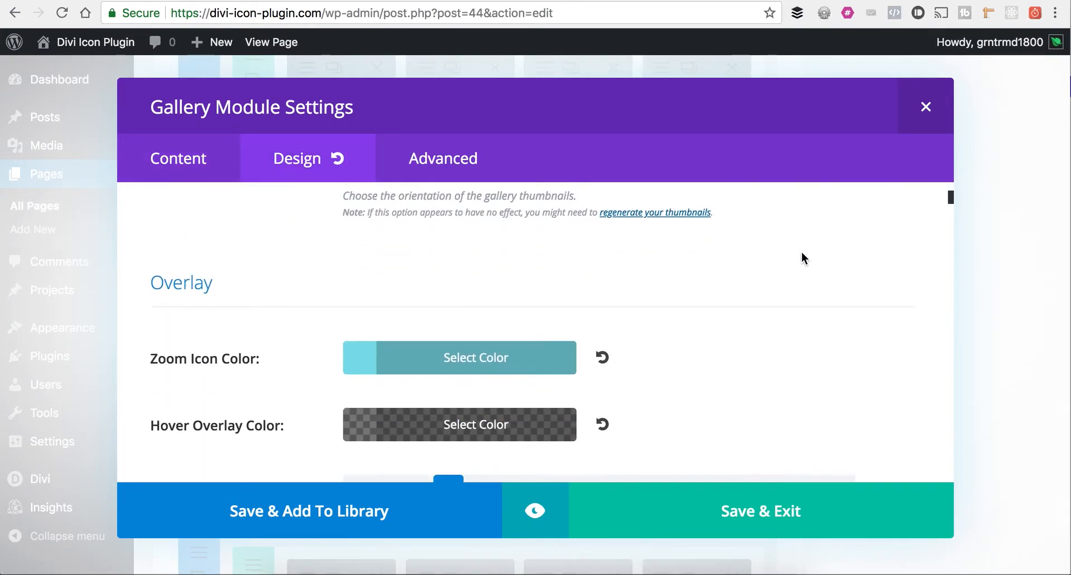
scroll(617, 374, "down", 10)
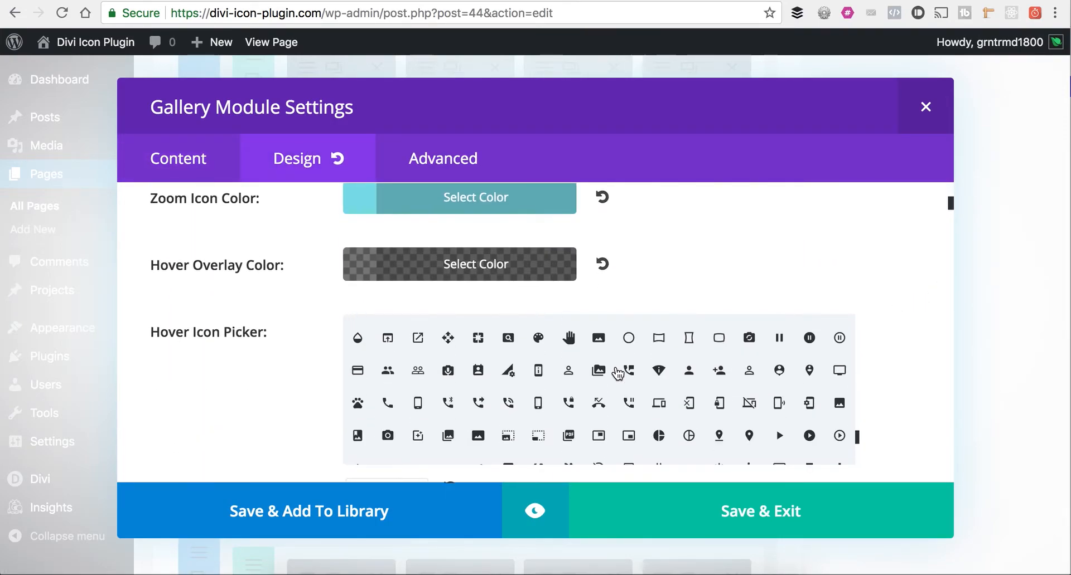
scroll(618, 374, "up", 10)
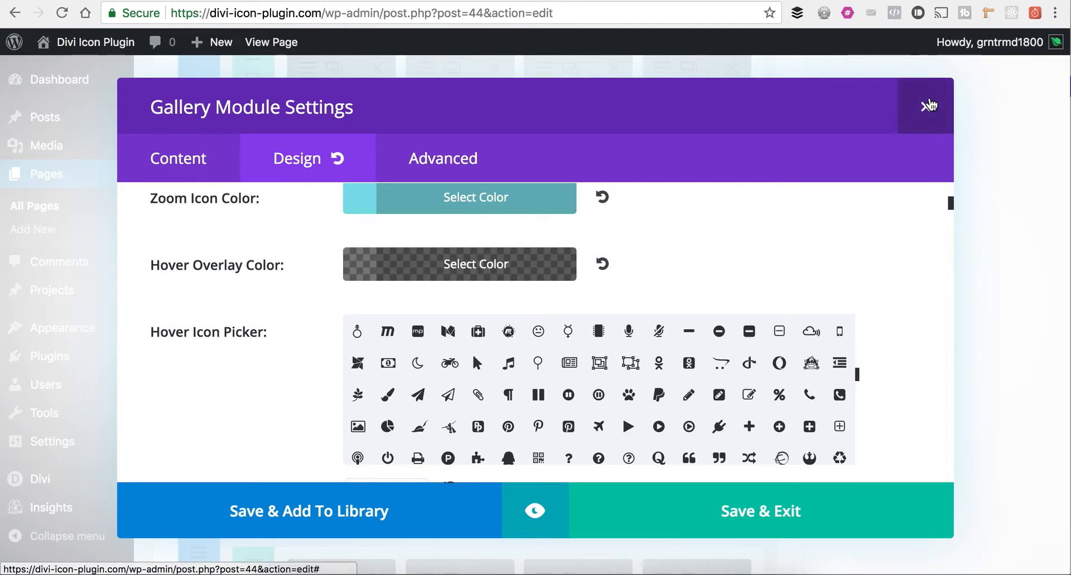
scroll(919, 234, "down", 3)
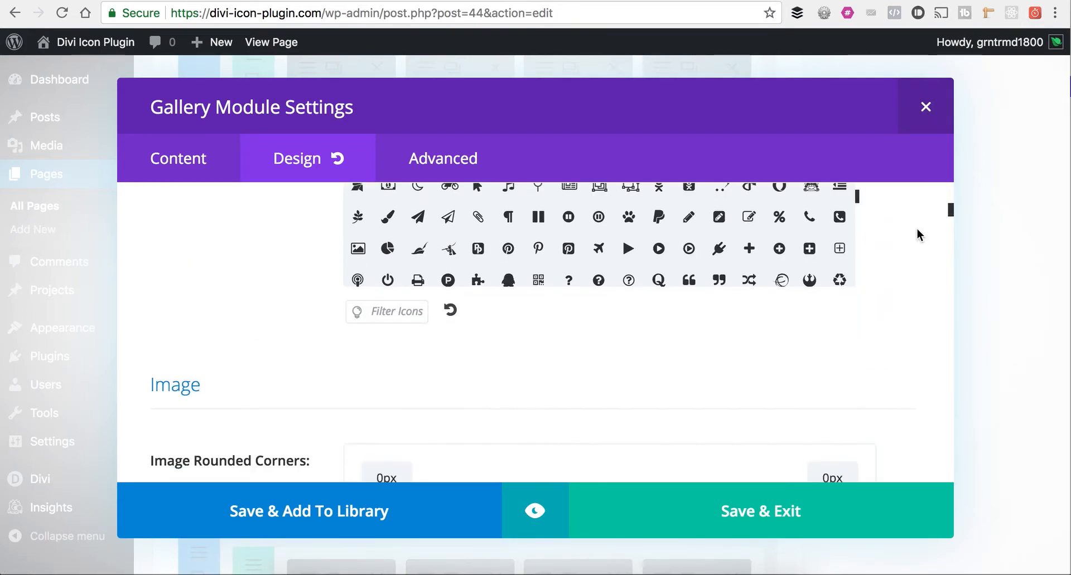
left_click(930, 111)
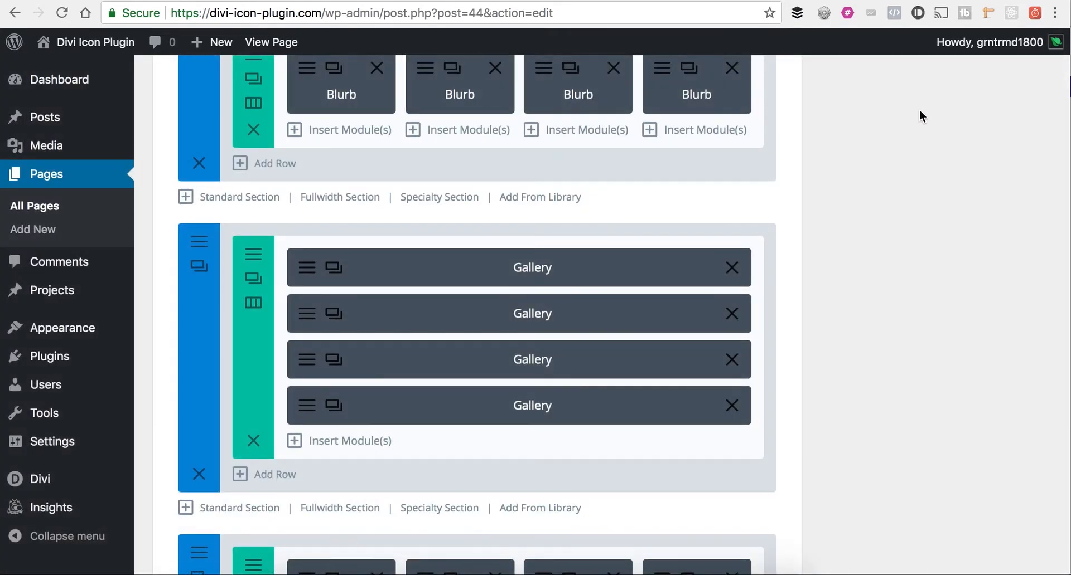
Switch the page to the Visual Builder and open the settings of the anchor-icon blurb under On to the Demo
scroll(590, 179, "up", 10)
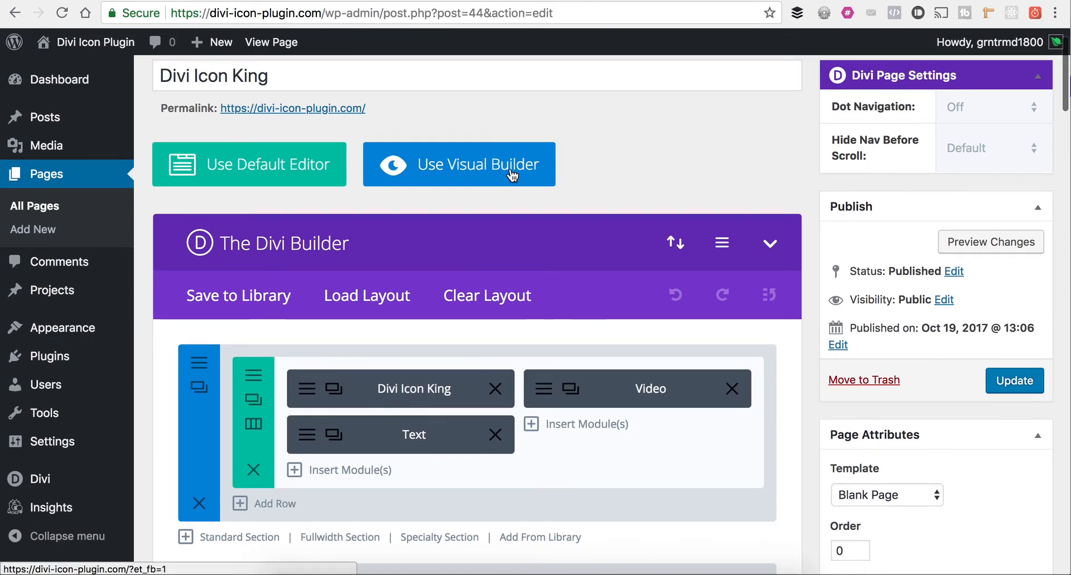
left_click(512, 175)
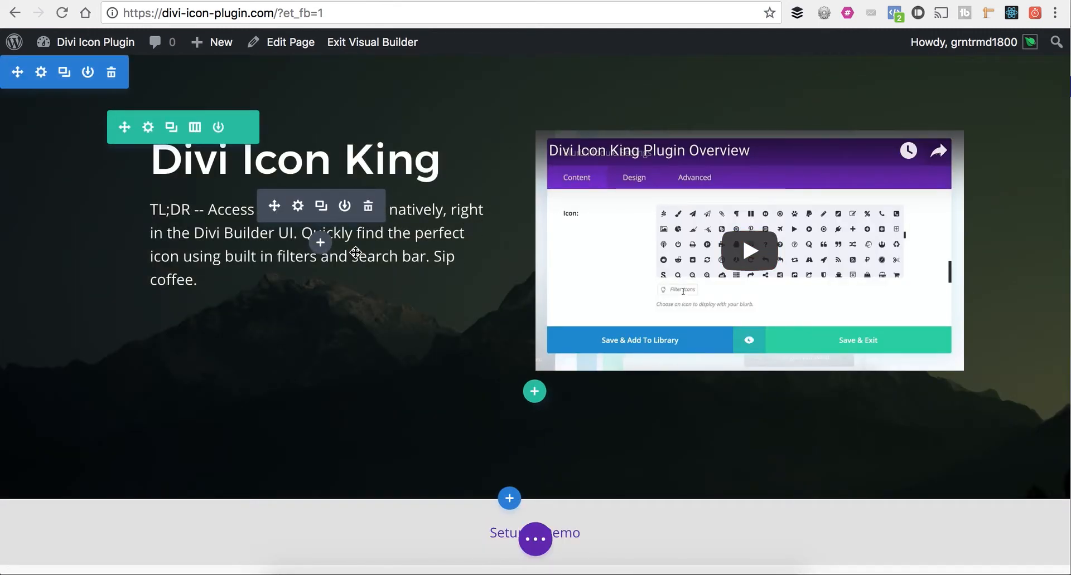
scroll(471, 305, "down", 14)
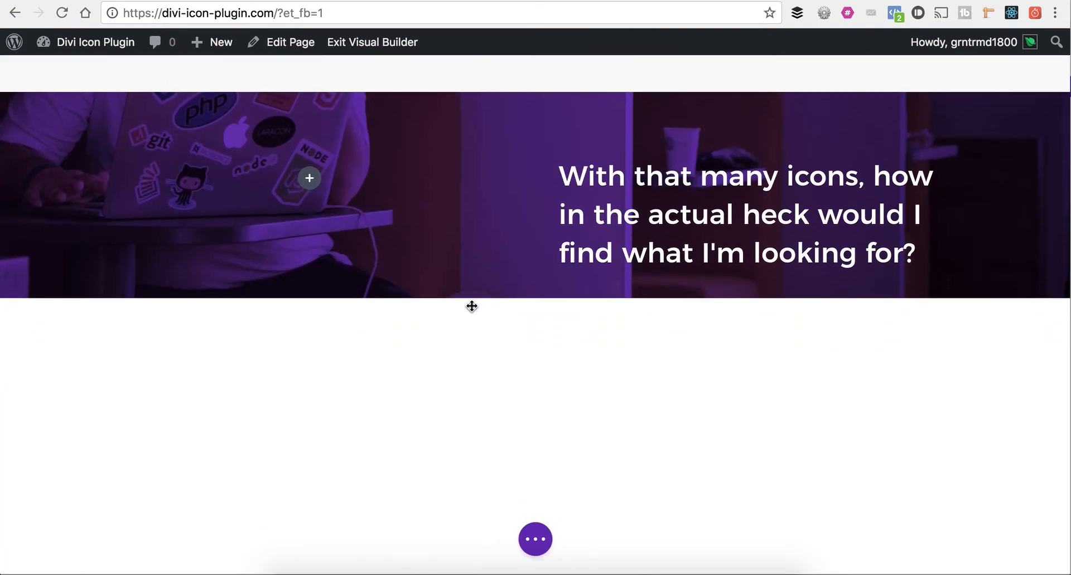
scroll(471, 306, "down", 15)
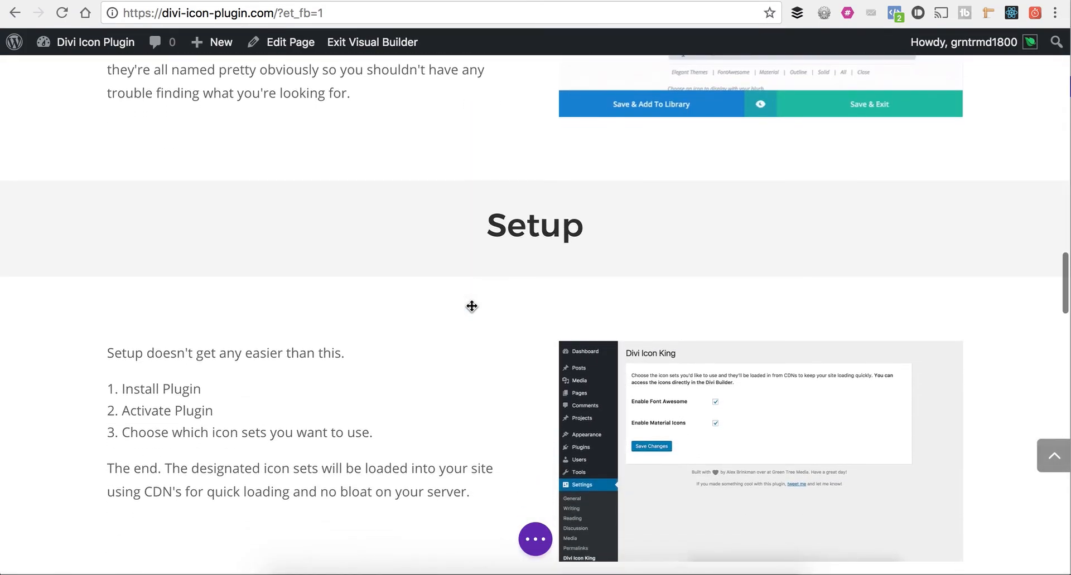
scroll(471, 306, "down", 8)
scroll(471, 305, "up", 3)
scroll(471, 305, "down", 3)
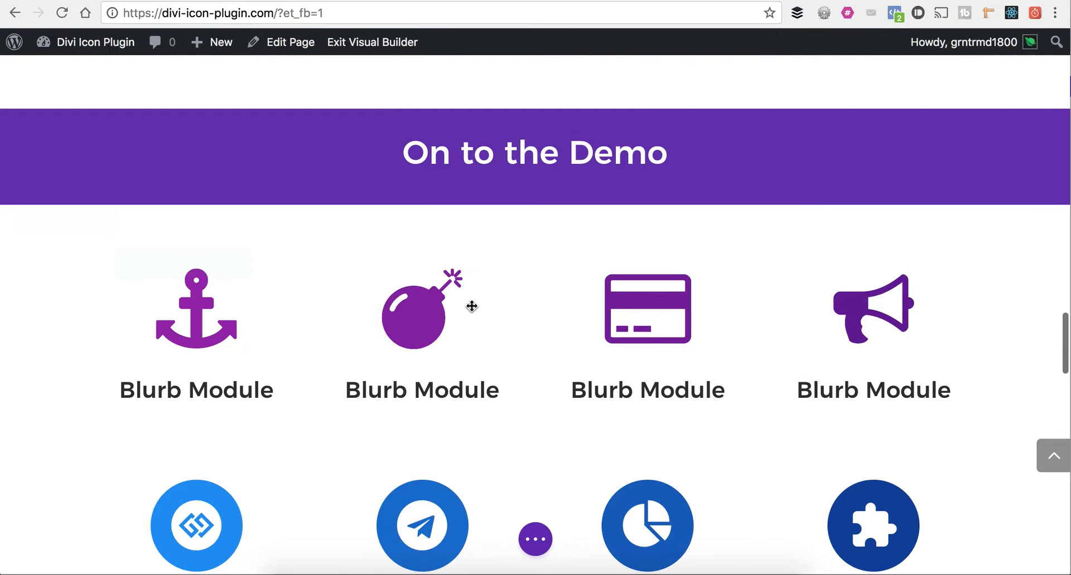
scroll(471, 307, "down", 1)
mouse_move(211, 313)
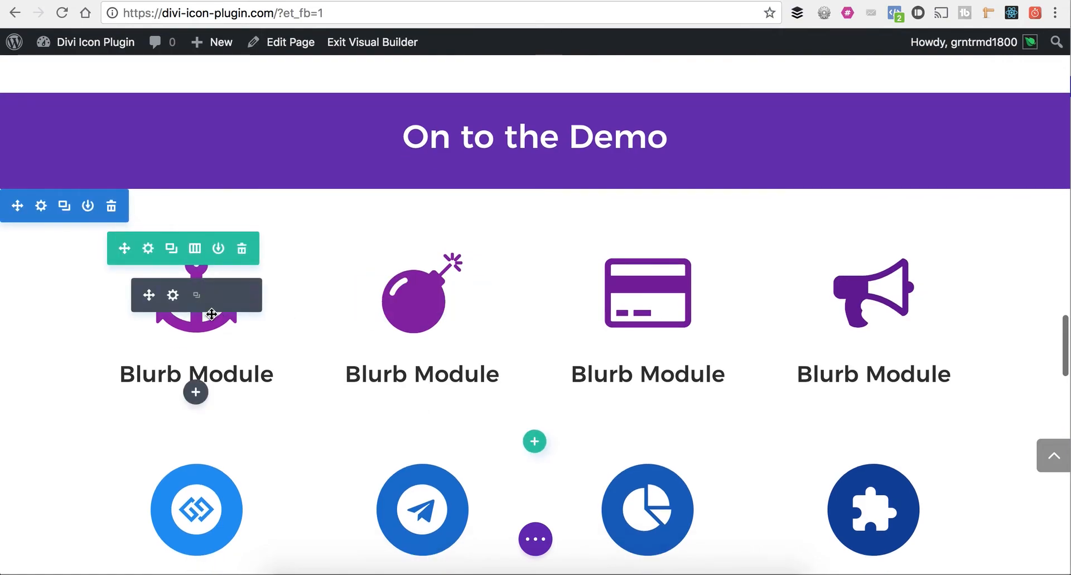
left_click(174, 296)
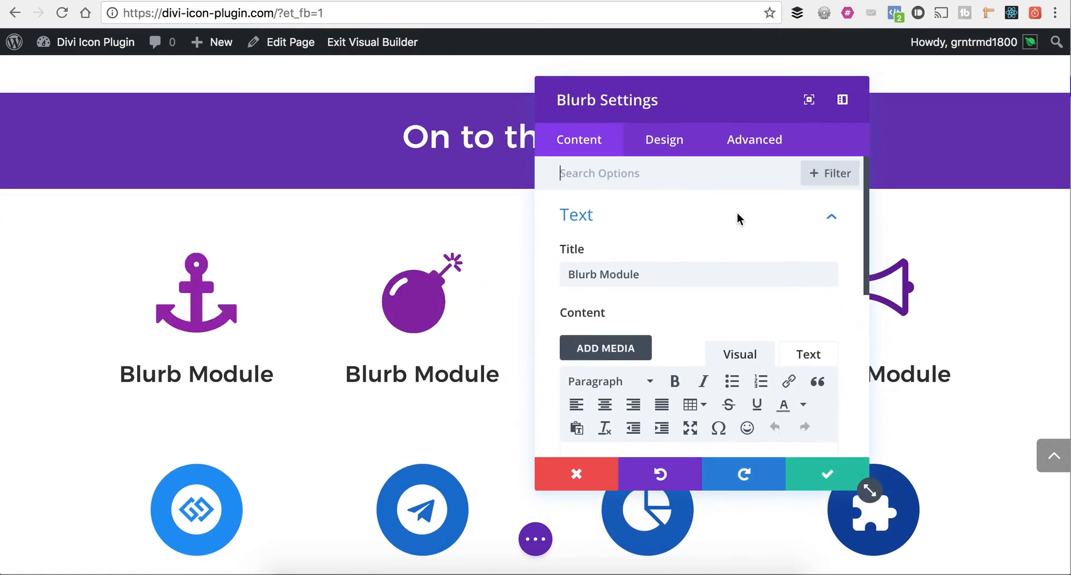
Widen the Blurb Settings window and expand the blurb's Image & Icon options
scroll(851, 281, "down", 3)
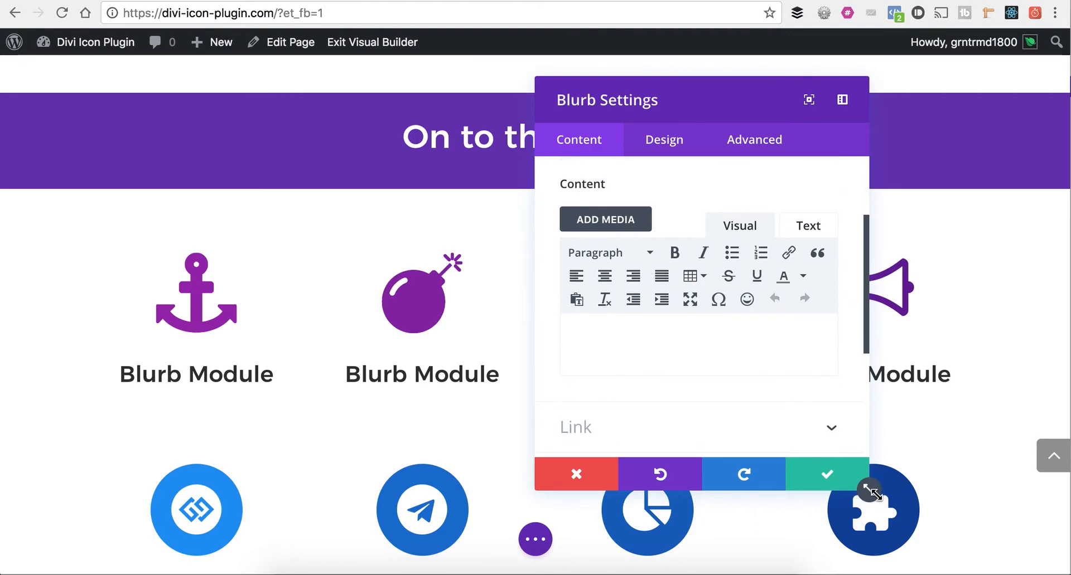
left_click_drag(870, 492, 950, 495)
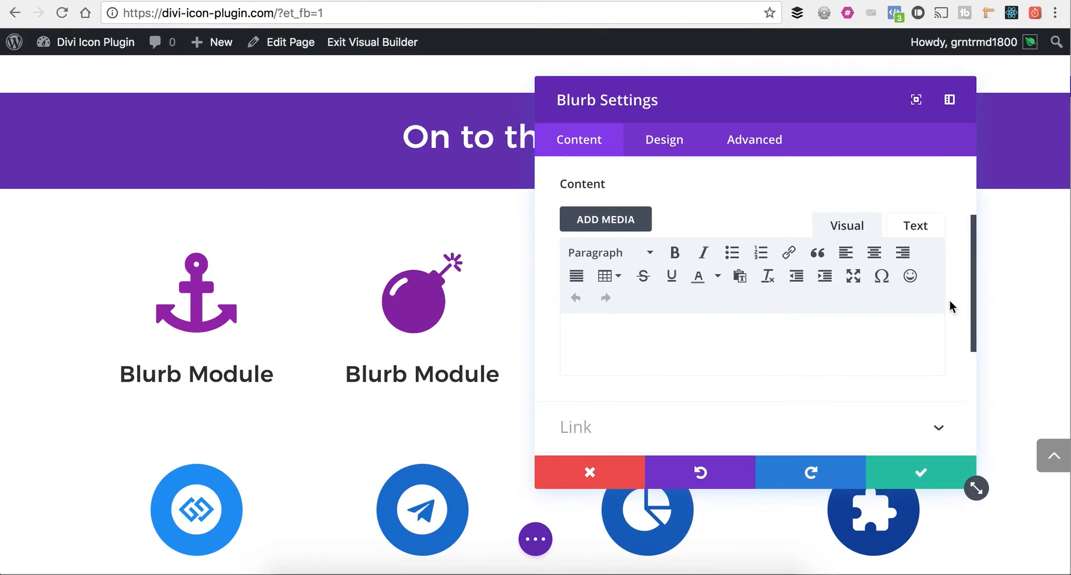
scroll(949, 301, "down", 3)
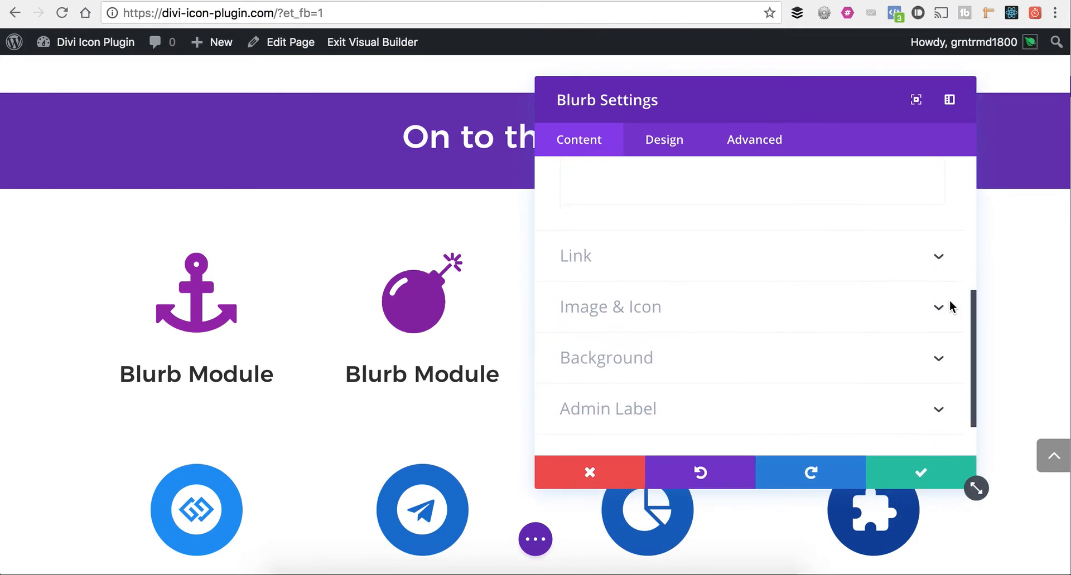
left_click(817, 310)
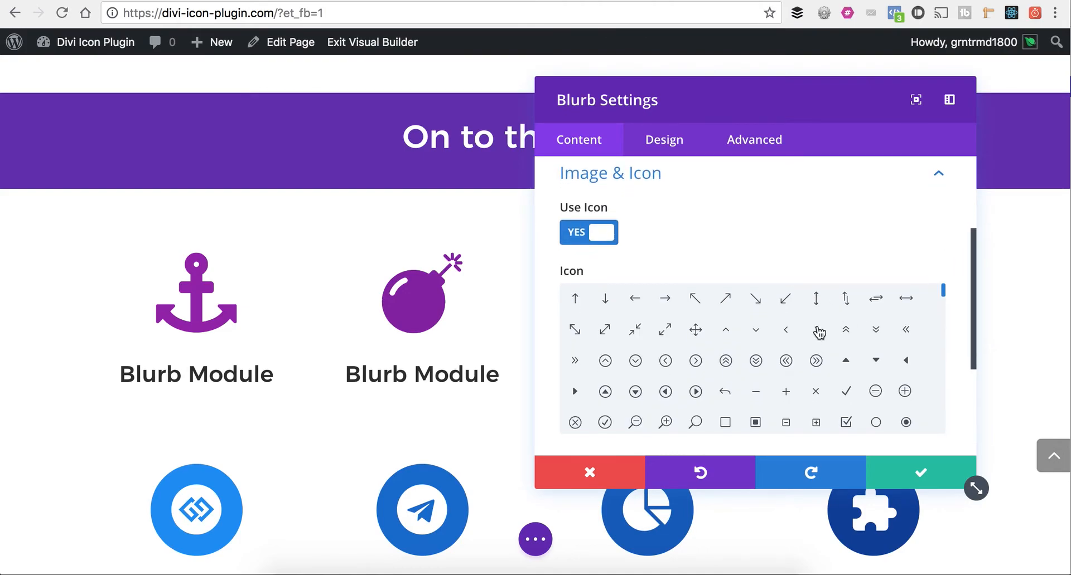
Try the circled cloud icon and the baby stroller icon on the first blurb
scroll(803, 332, "down", 5)
scroll(804, 335, "down", 10)
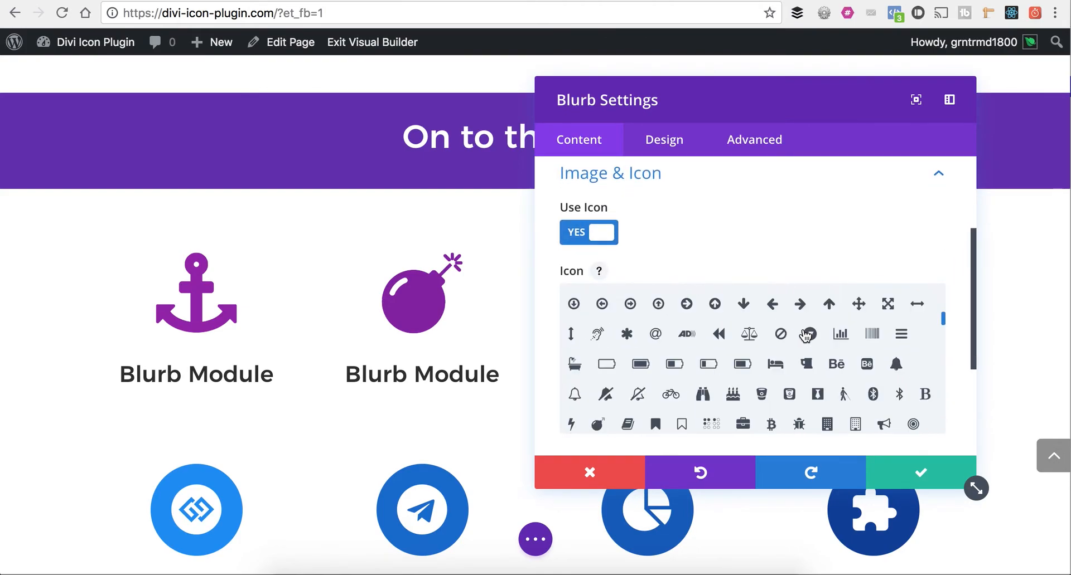
scroll(805, 335, "down", 10)
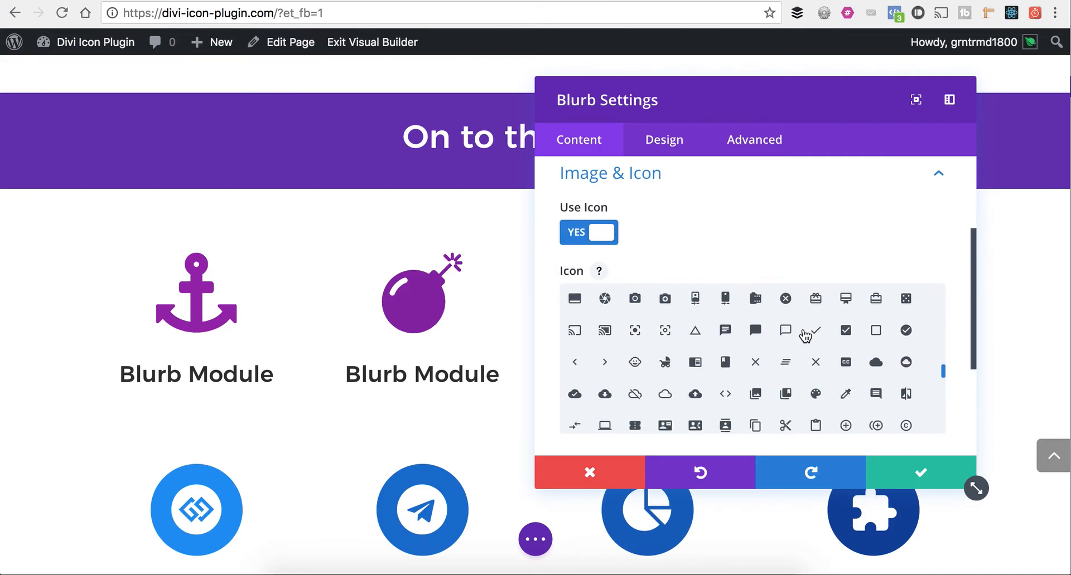
left_click(906, 364)
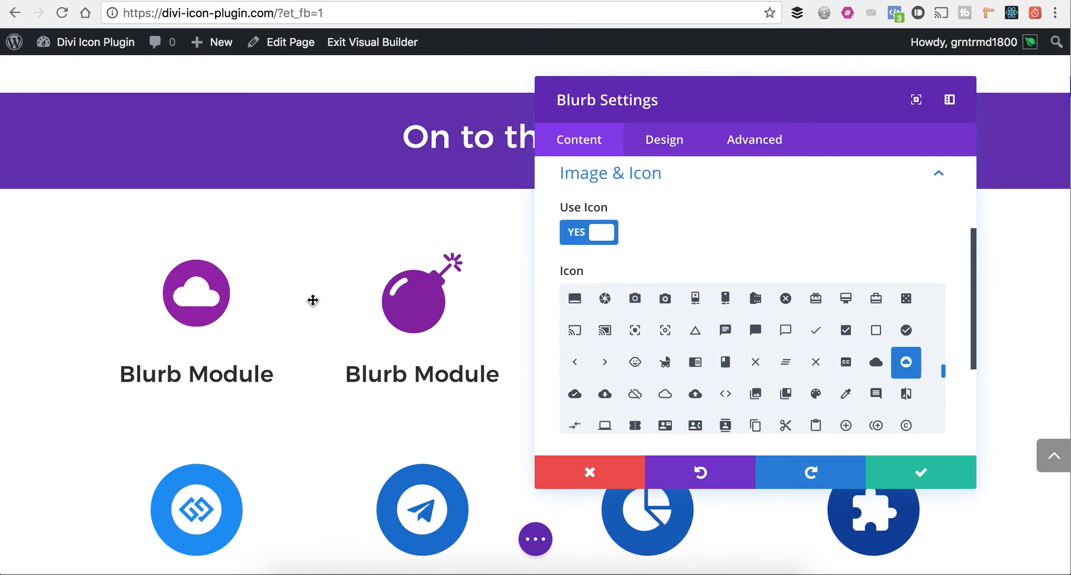
left_click(725, 362)
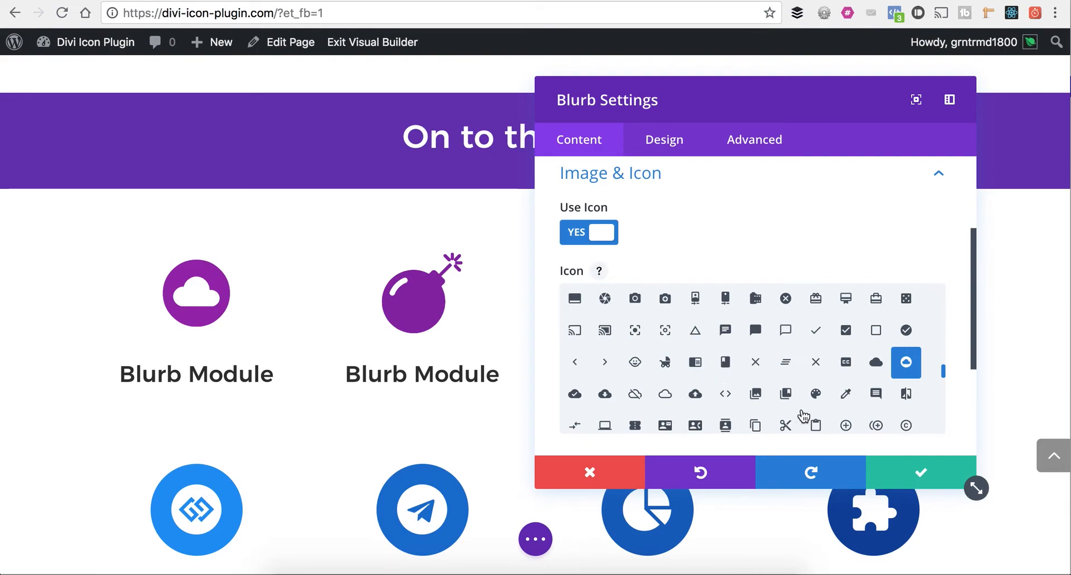
left_click(664, 363)
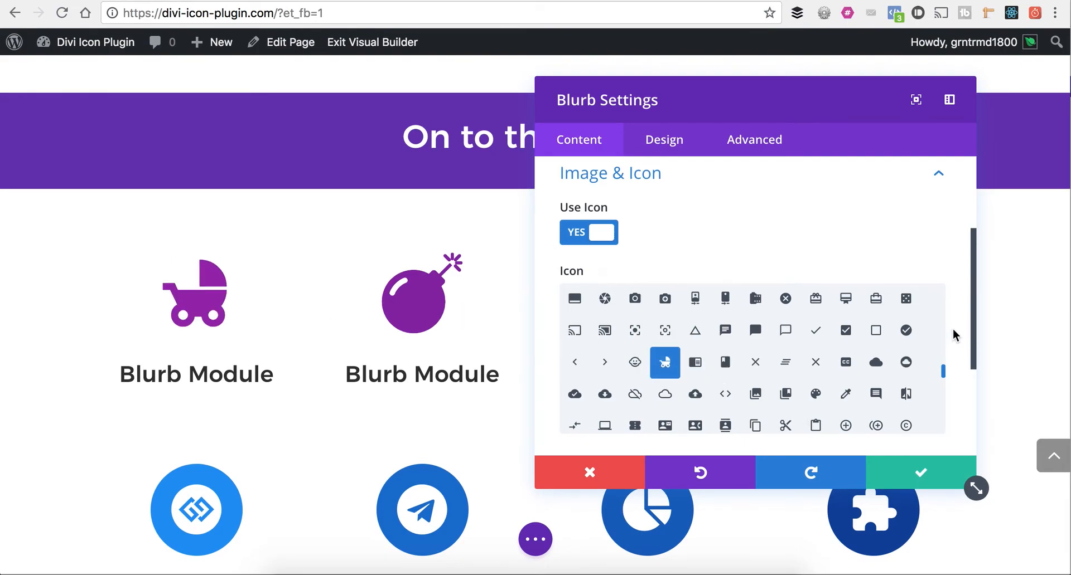
Set the first blurb's icon to the picture frame with the pointed top and save the module settings
scroll(948, 335, "down", 3)
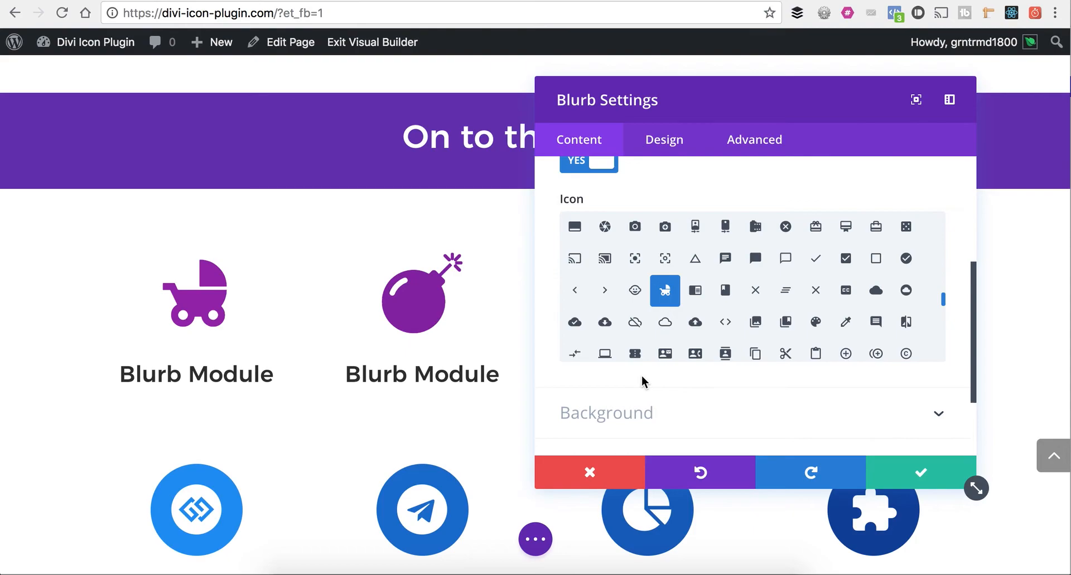
scroll(731, 275, "down", 5)
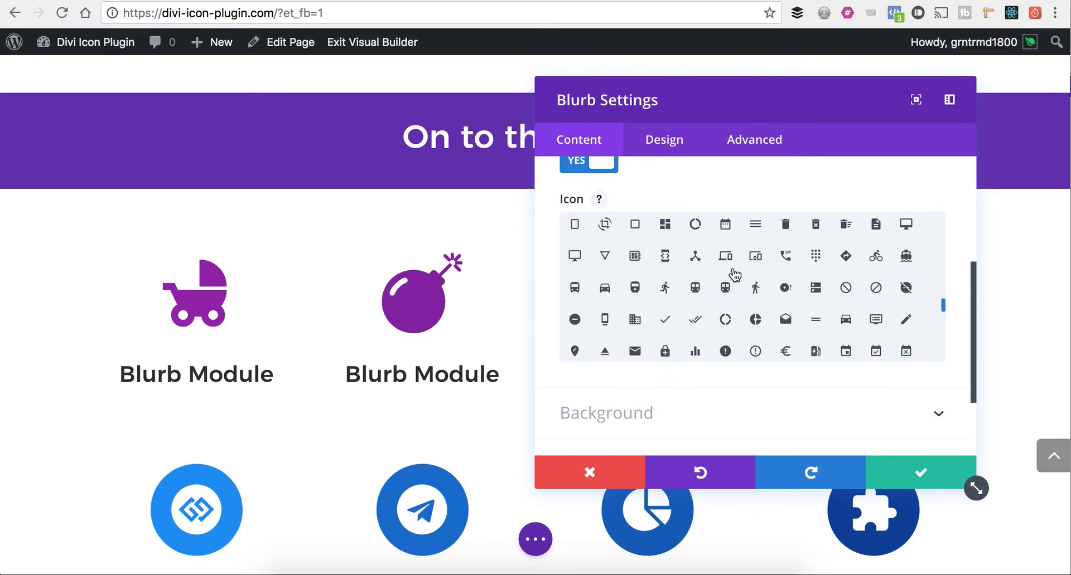
scroll(732, 274, "down", 3)
left_click(786, 262)
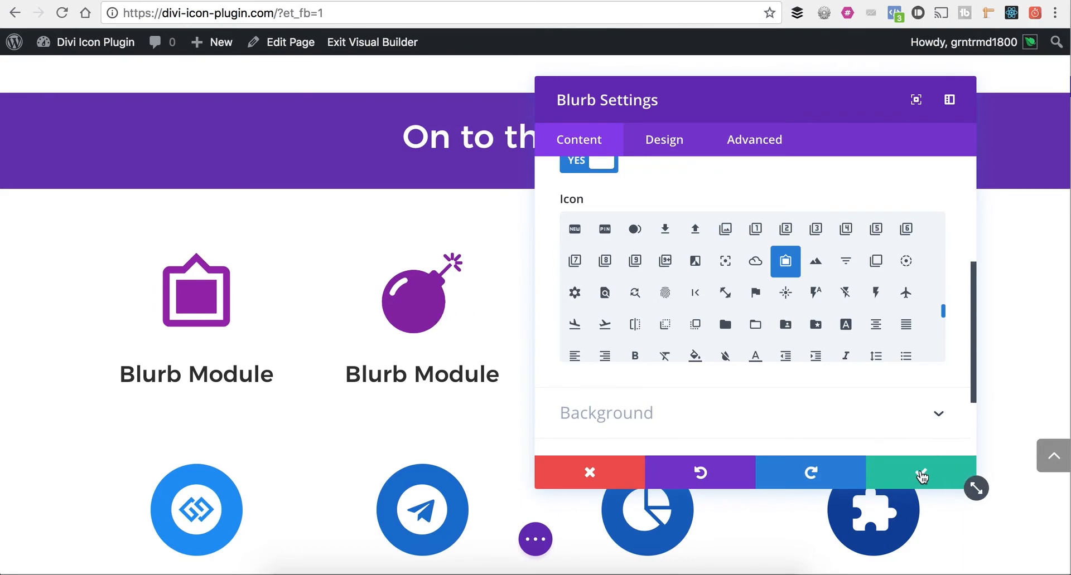
left_click(879, 457)
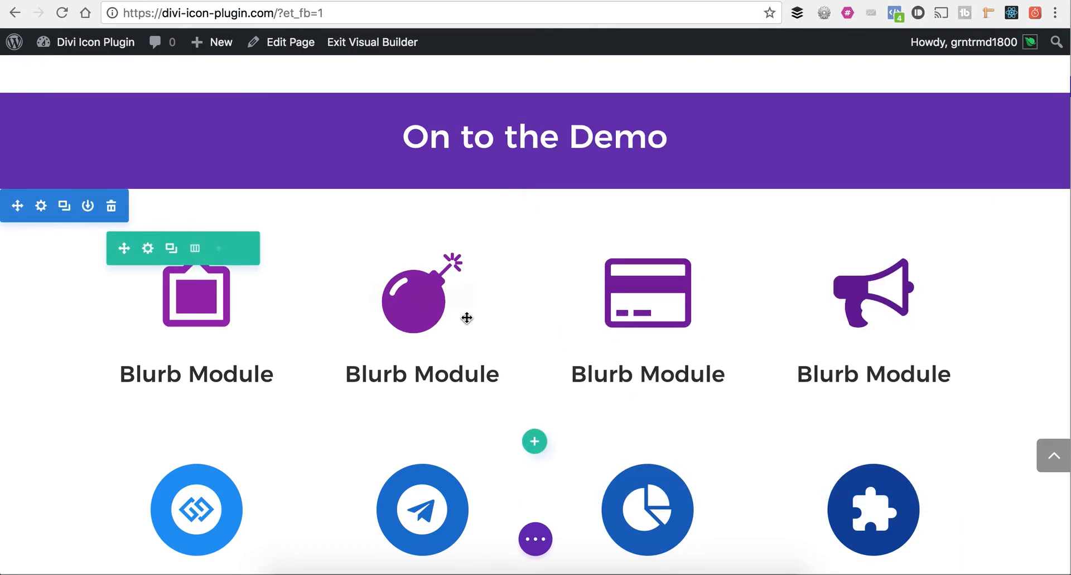
Open the Checkout button module's settings and expand its Button design options
scroll(455, 325, "down", 12)
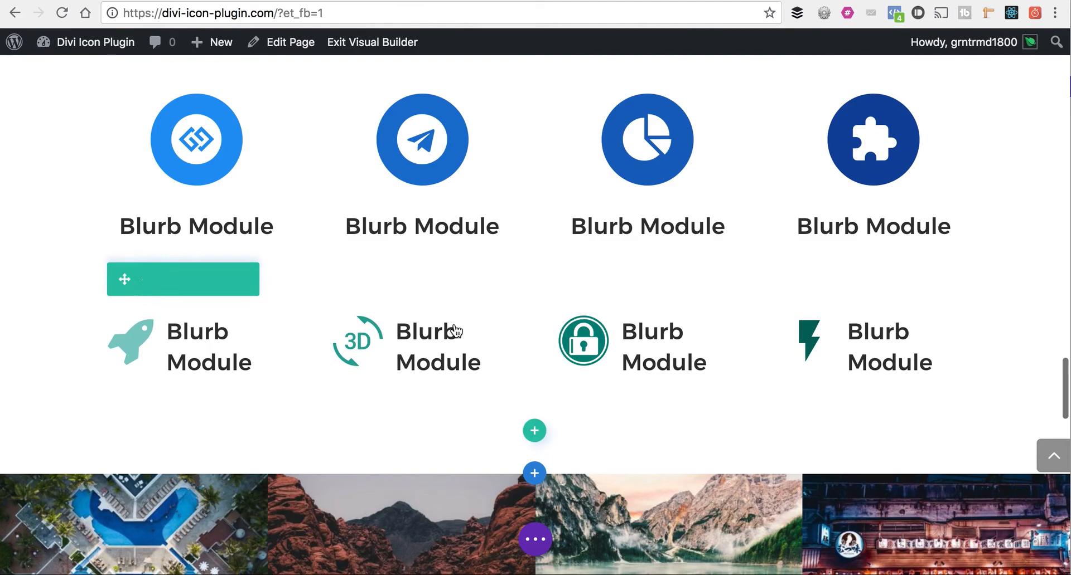
scroll(455, 325, "down", 10)
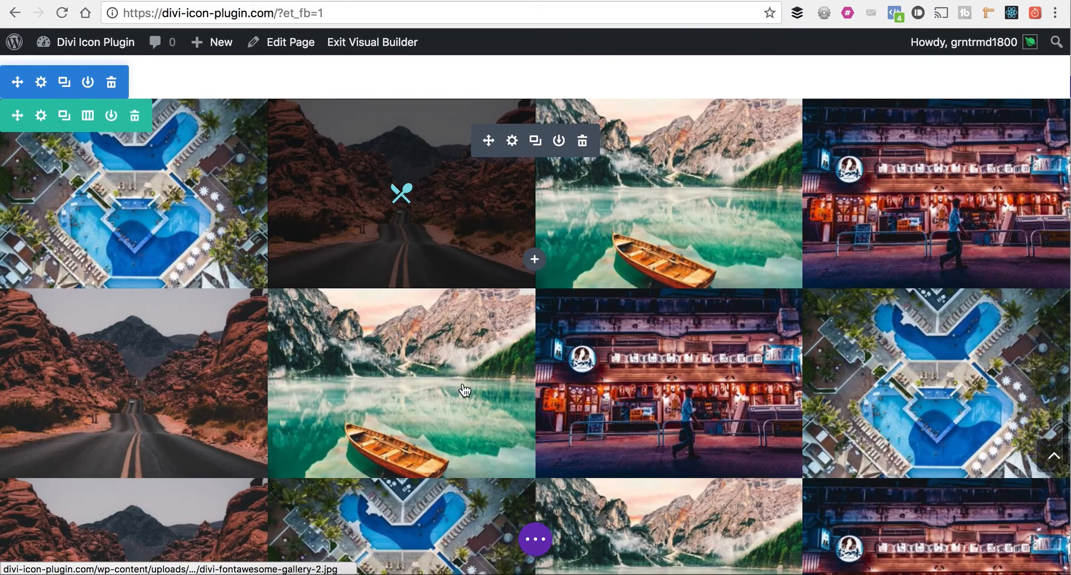
scroll(464, 390, "down", 10)
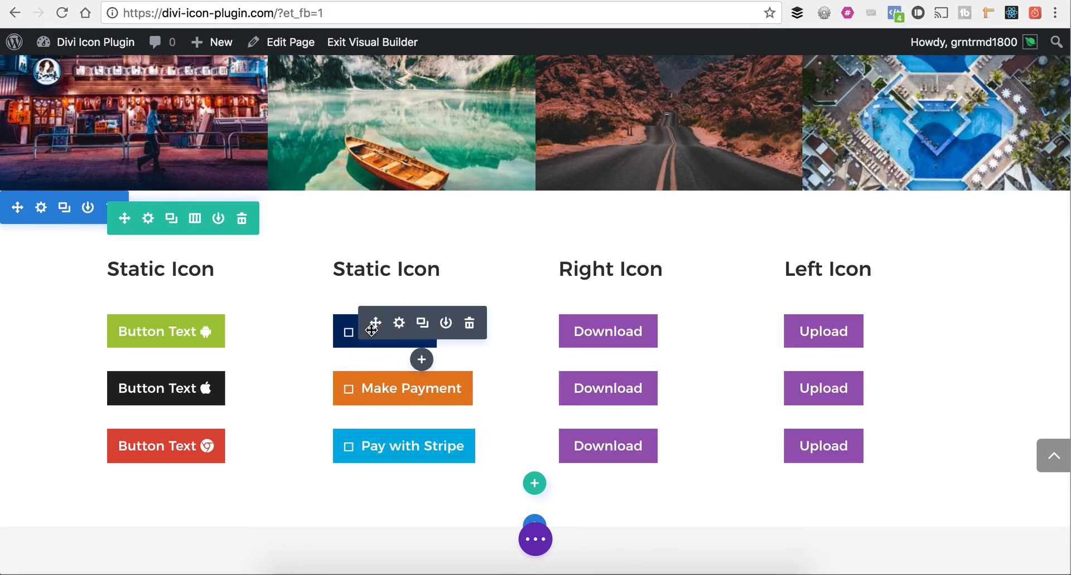
left_click(400, 323)
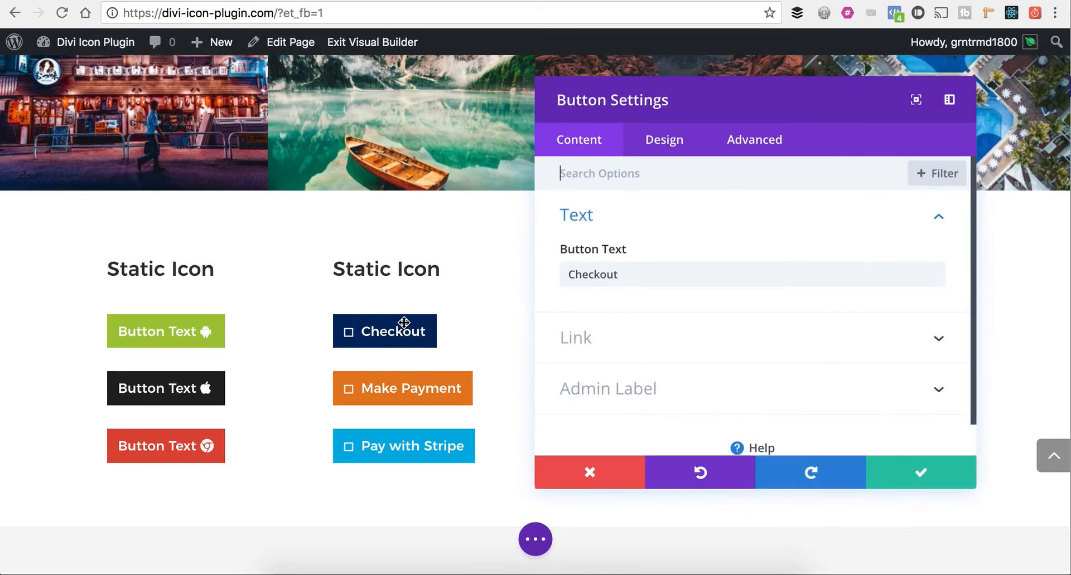
left_click(669, 155)
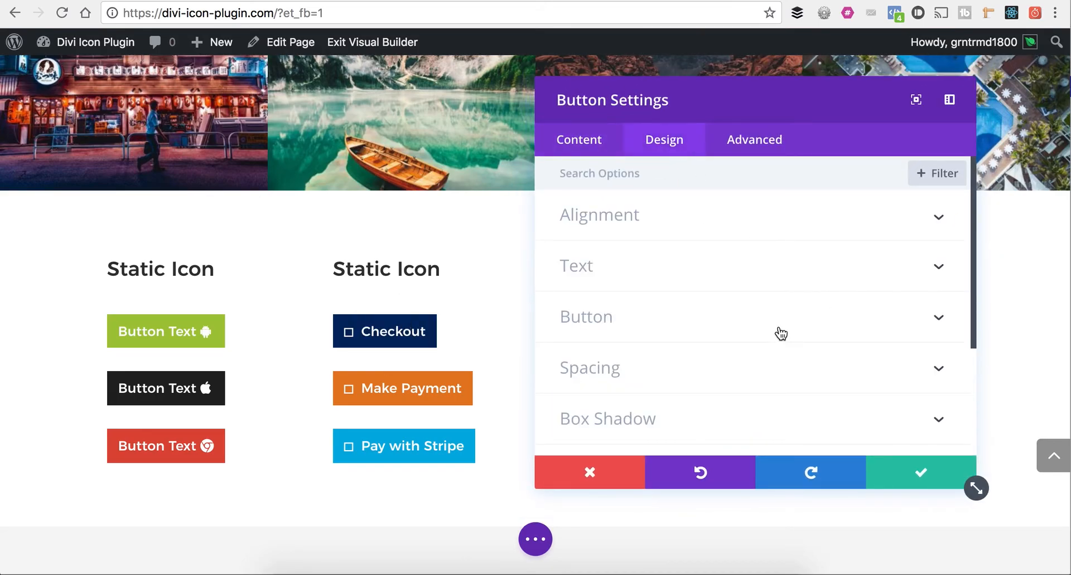
left_click(956, 314)
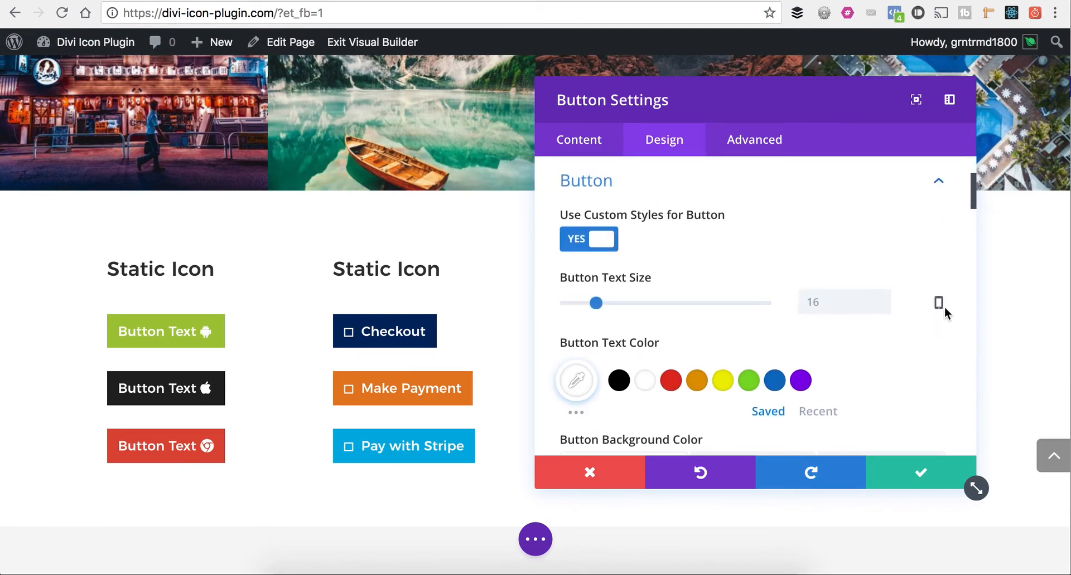
Set the Checkout button's icon to the first shopping cart icon and save the module settings
scroll(944, 310, "down", 3)
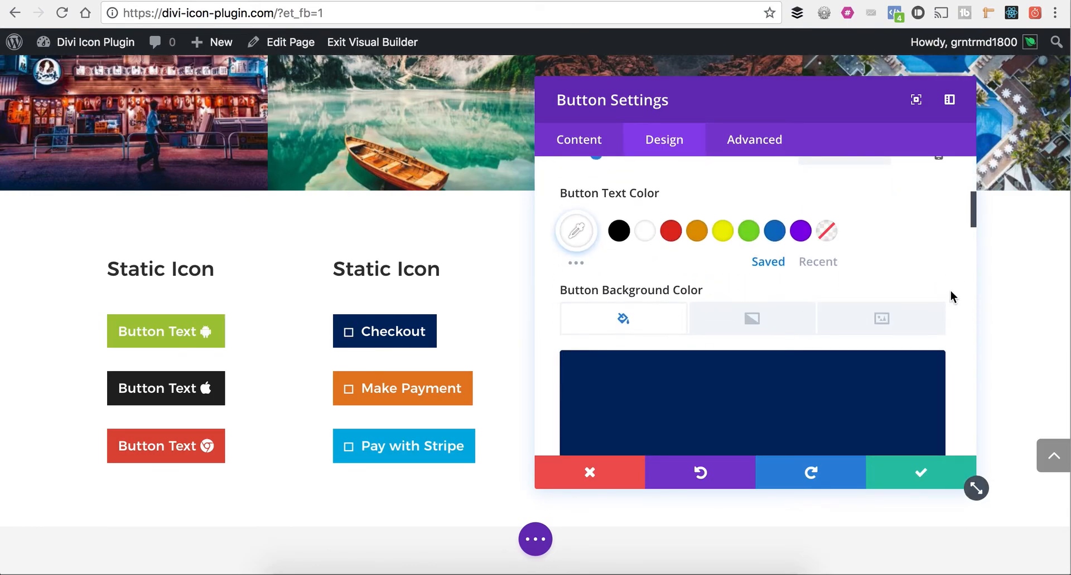
scroll(949, 289, "down", 5)
scroll(949, 289, "down", 8)
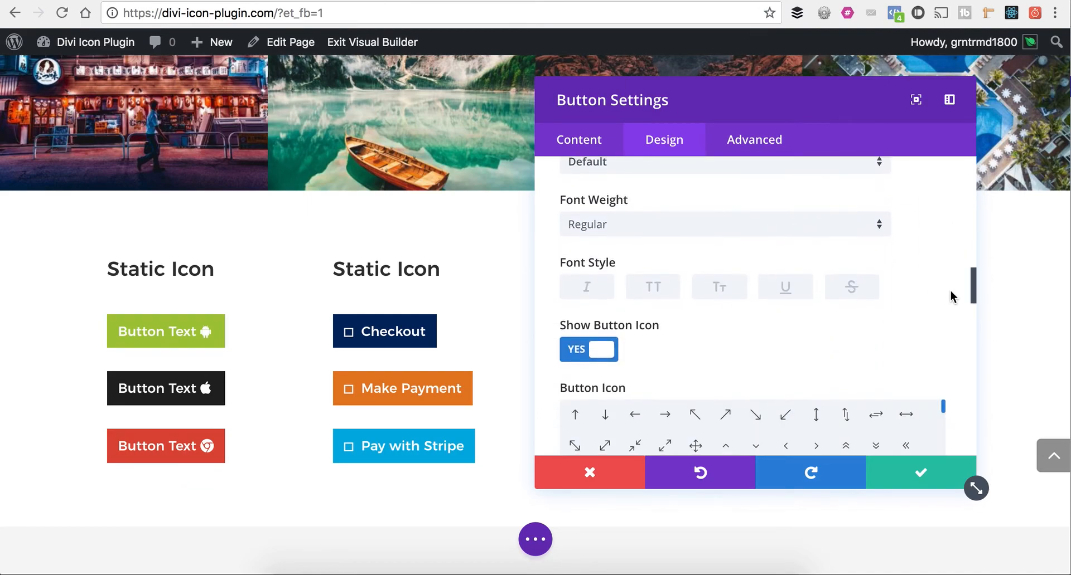
scroll(753, 341, "down", 10)
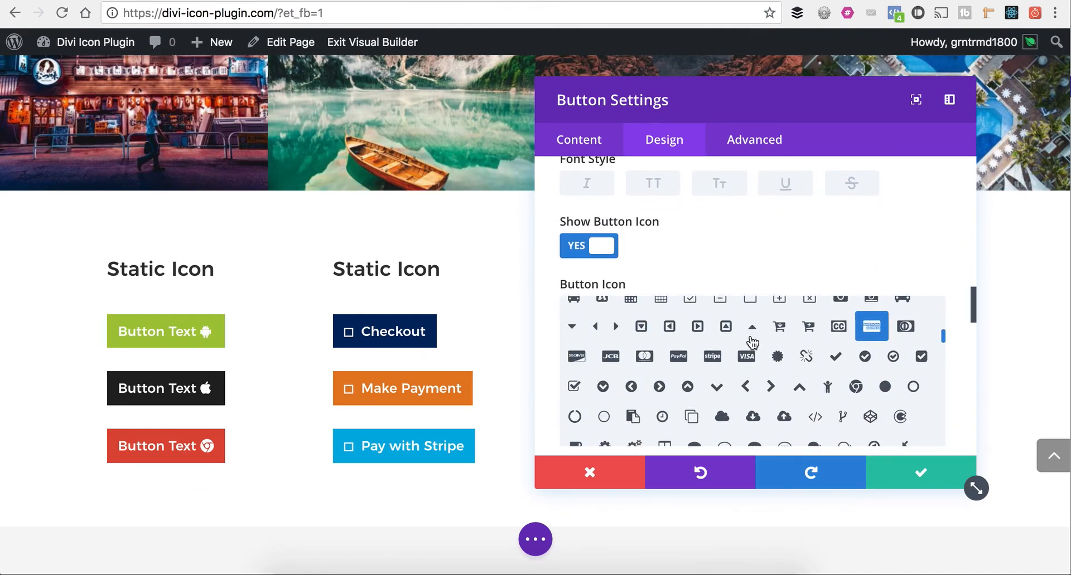
left_click(779, 329)
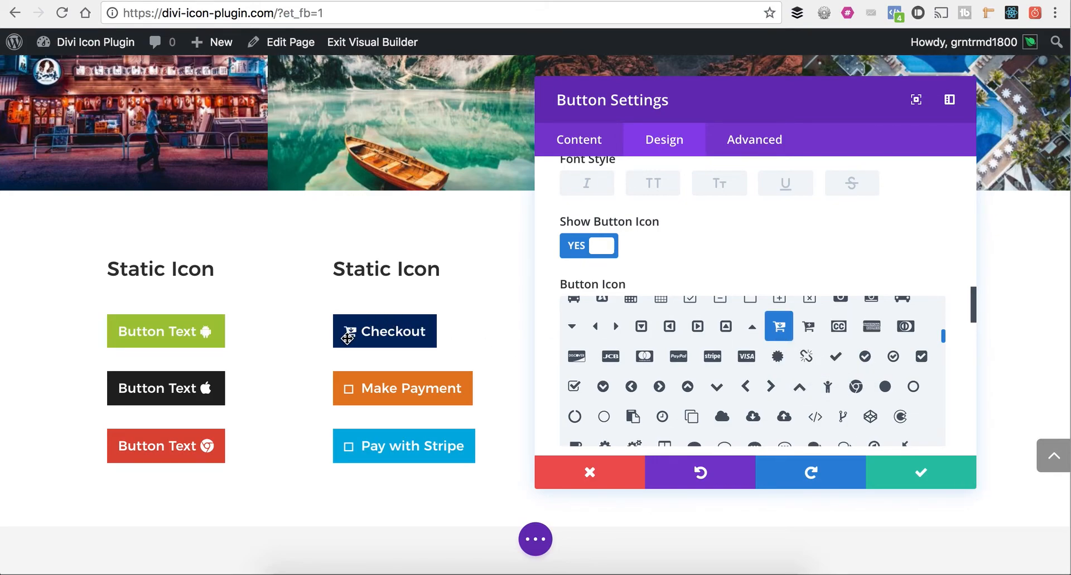
left_click(936, 477)
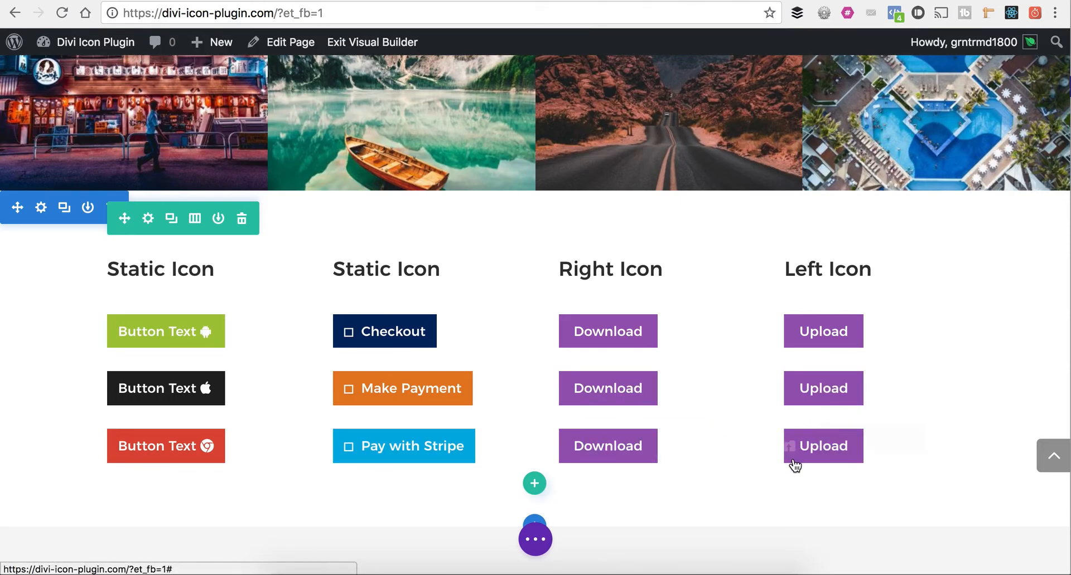
Save the page in the Visual Builder and reload its live front-end view
left_click(530, 544)
left_click(1021, 539)
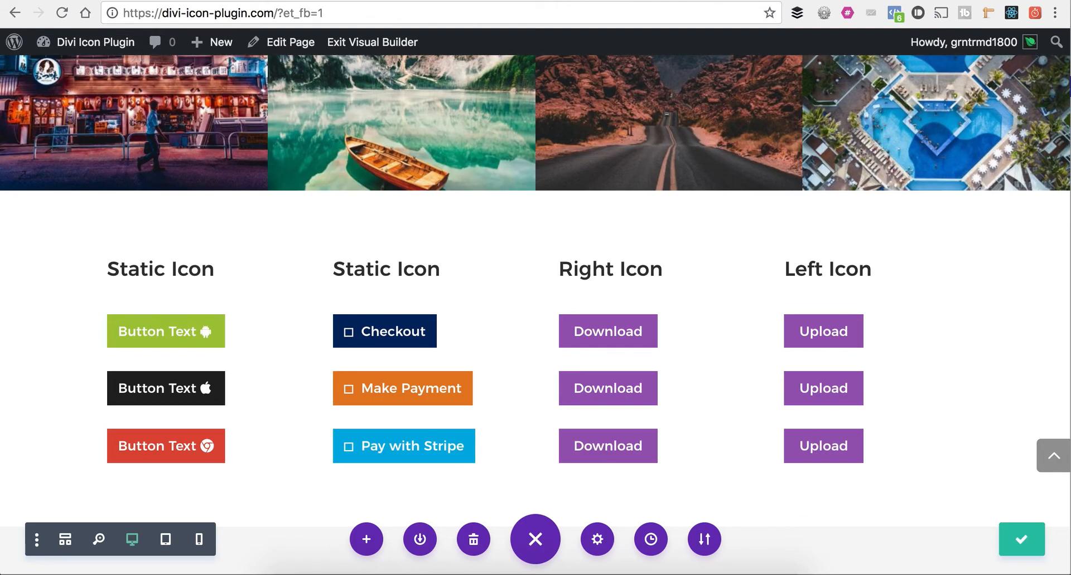
left_click(167, 1)
key("super+r")
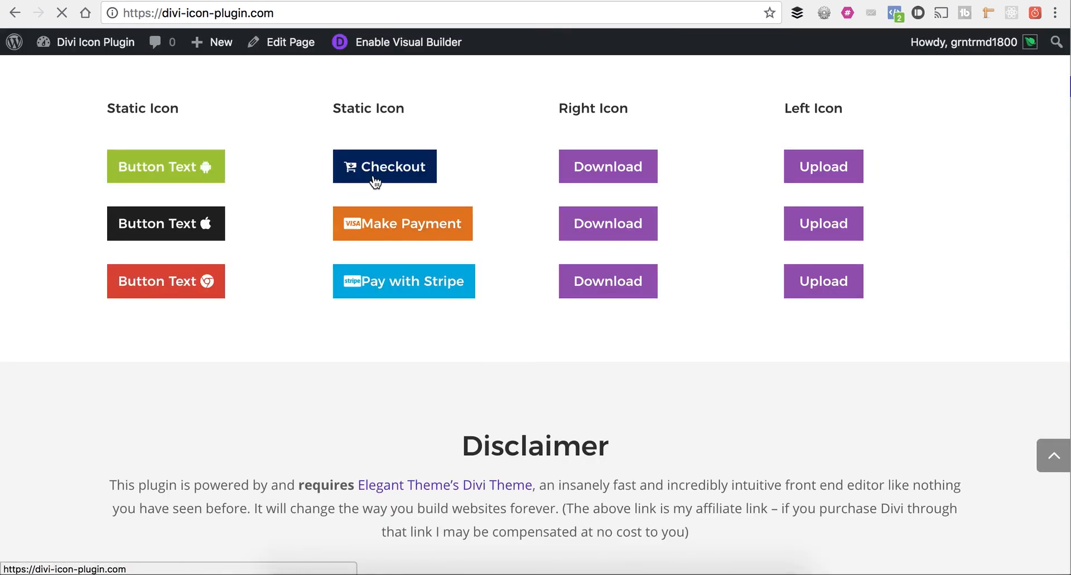
Return to the Visual Builder and look over the page from the button modules up to the Setup section
left_click(390, 41)
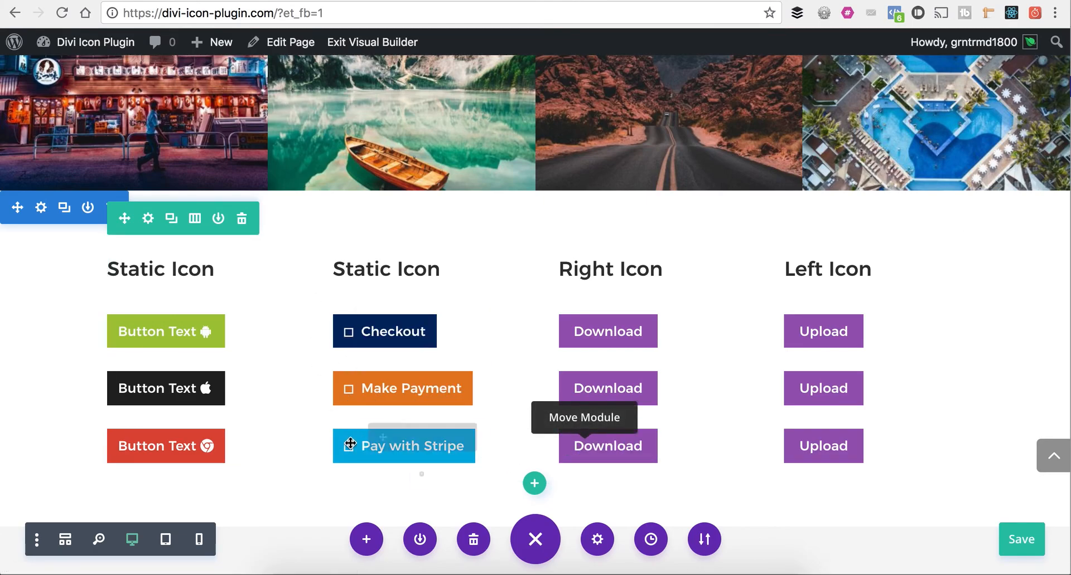
scroll(604, 314, "down", 10)
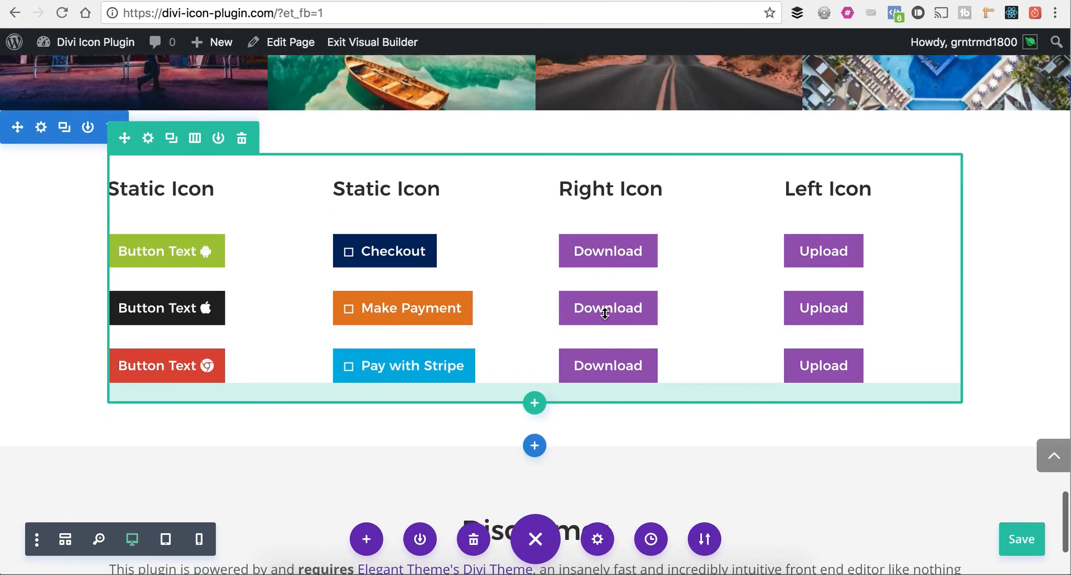
scroll(605, 314, "up", 10)
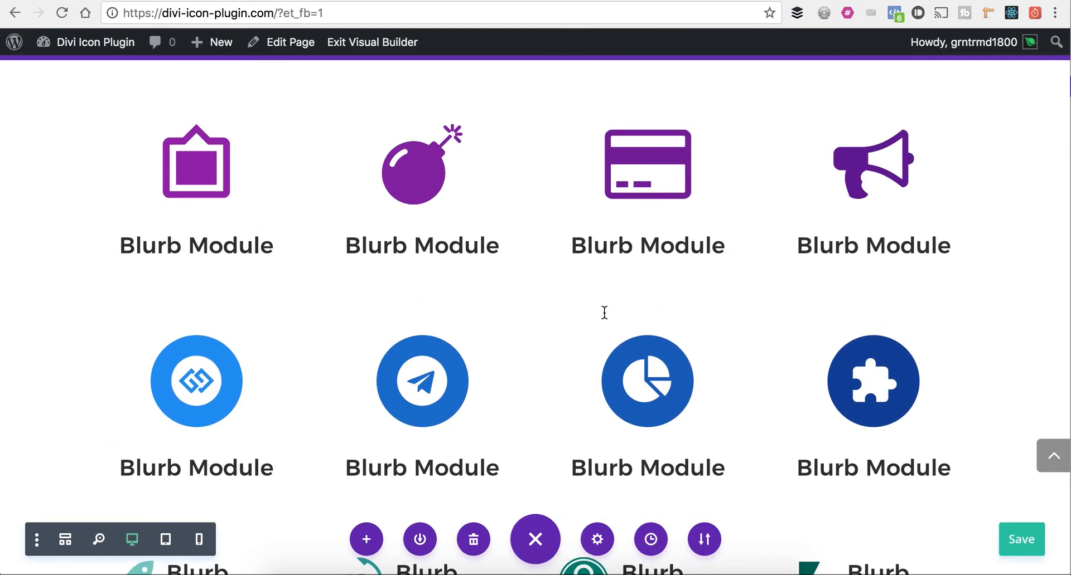
scroll(604, 314, "up", 10)
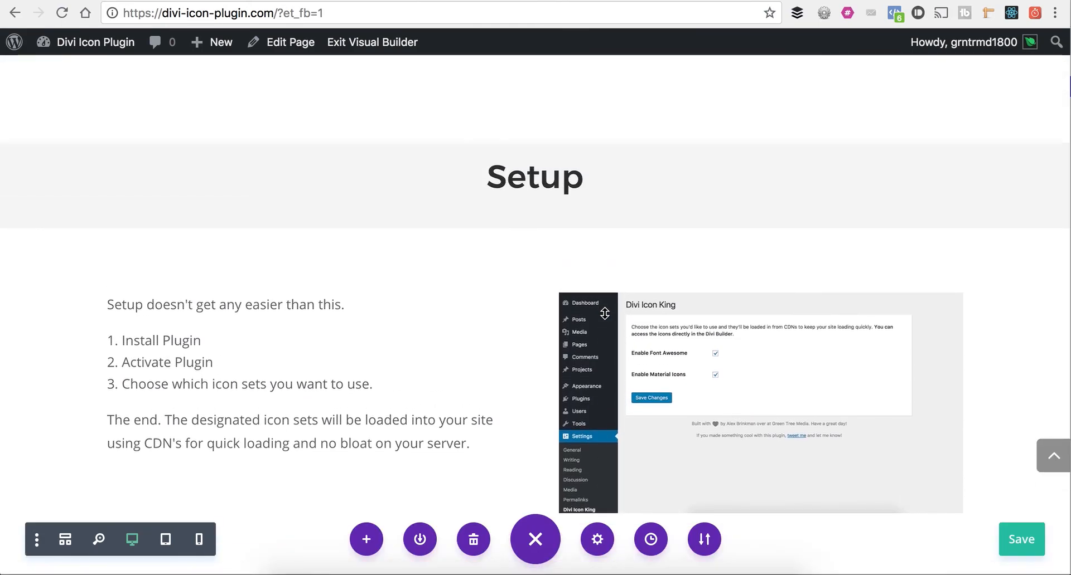
scroll(604, 314, "up", 15)
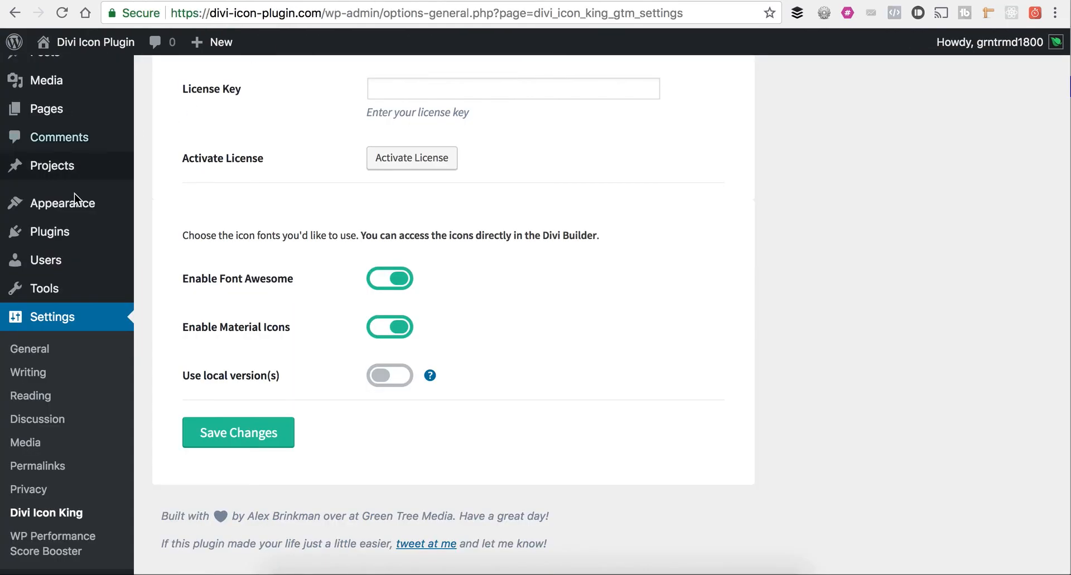
Open the Divi Icon King support page from the installed plugins list and view its General Support form
left_click(79, 244)
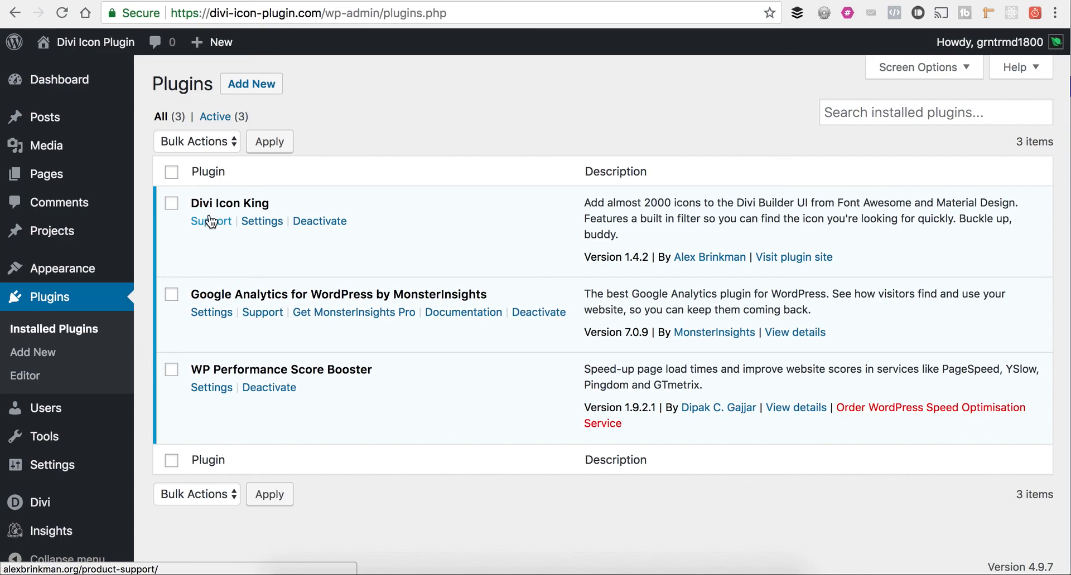
left_click(210, 222)
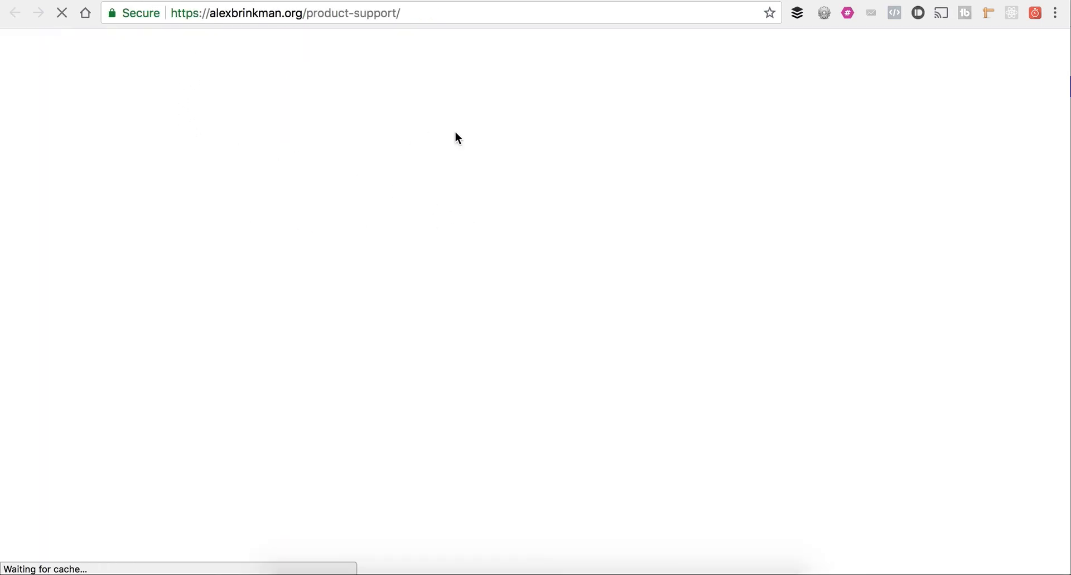
scroll(734, 318, "down", 4)
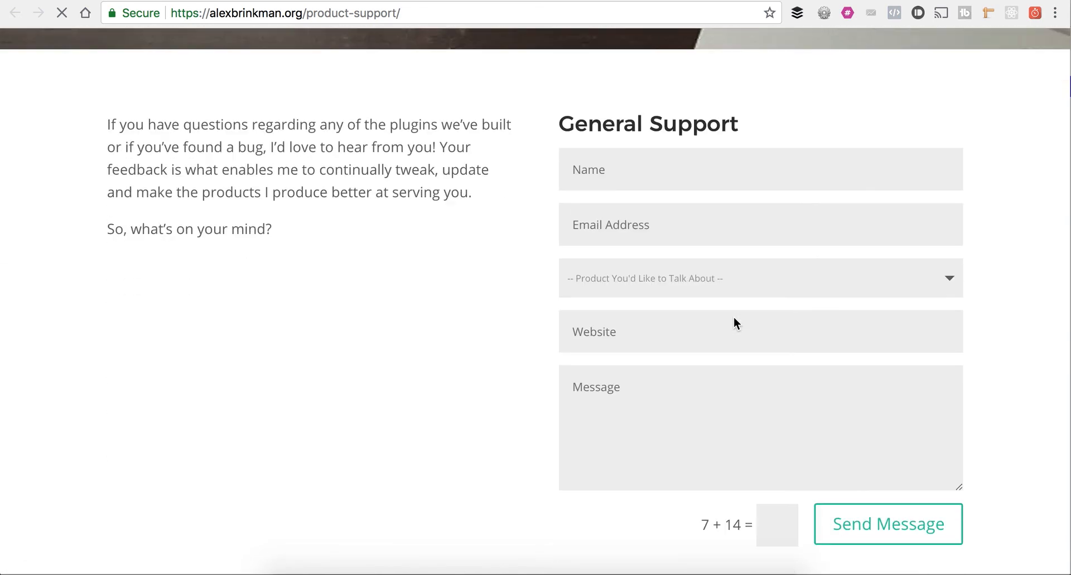
scroll(734, 317, "down", 1)
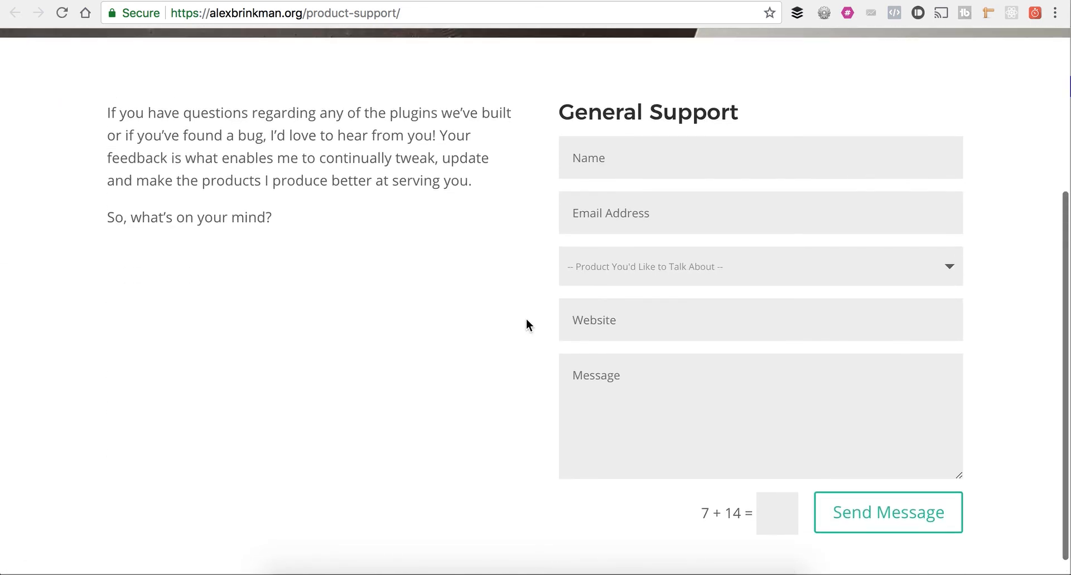